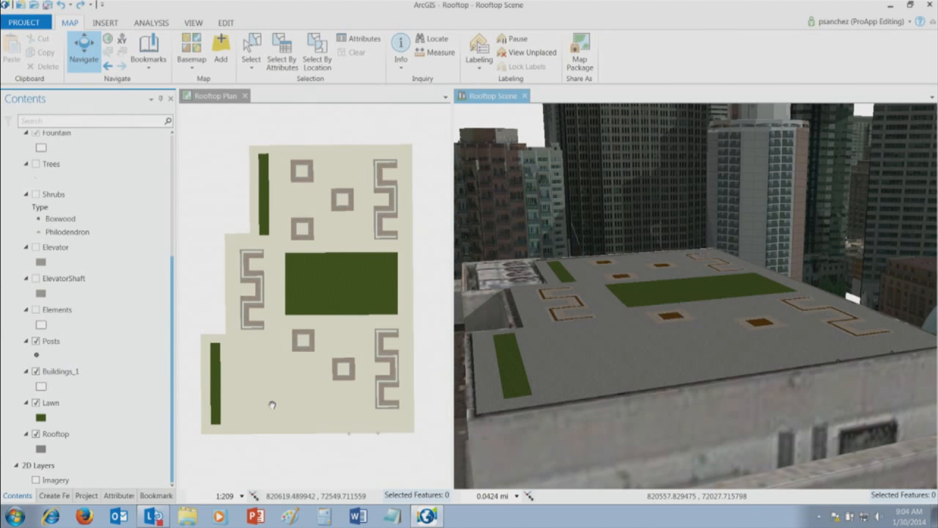
# - Trace two Fence features along the rooftop edge in the Rooftop Plan, leaving a gap between the two posts on the south edge
pyautogui.click(55, 496)
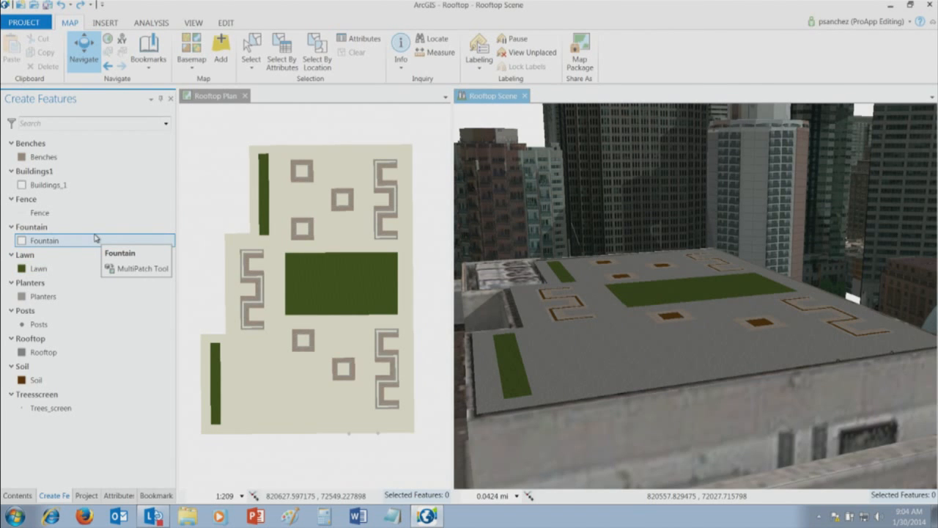
pyautogui.click(24, 213)
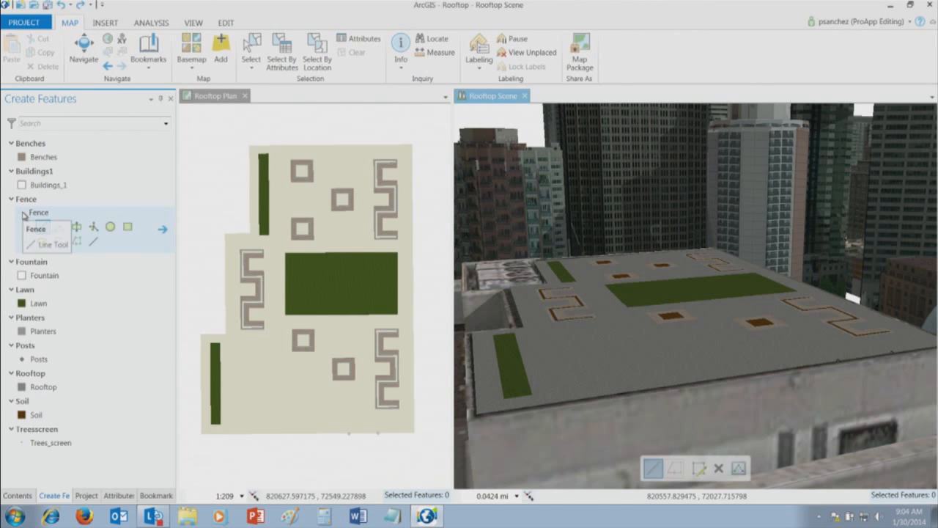
pyautogui.click(217, 100)
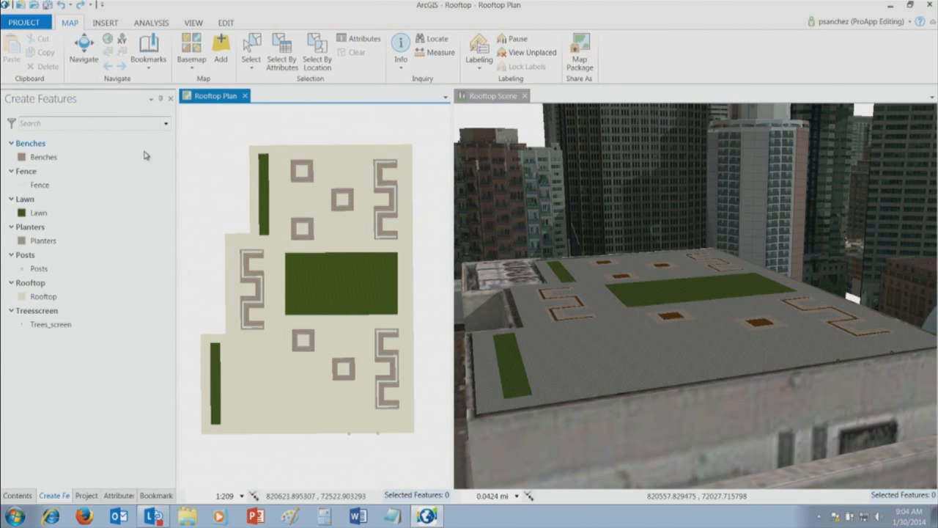
pyautogui.click(38, 188)
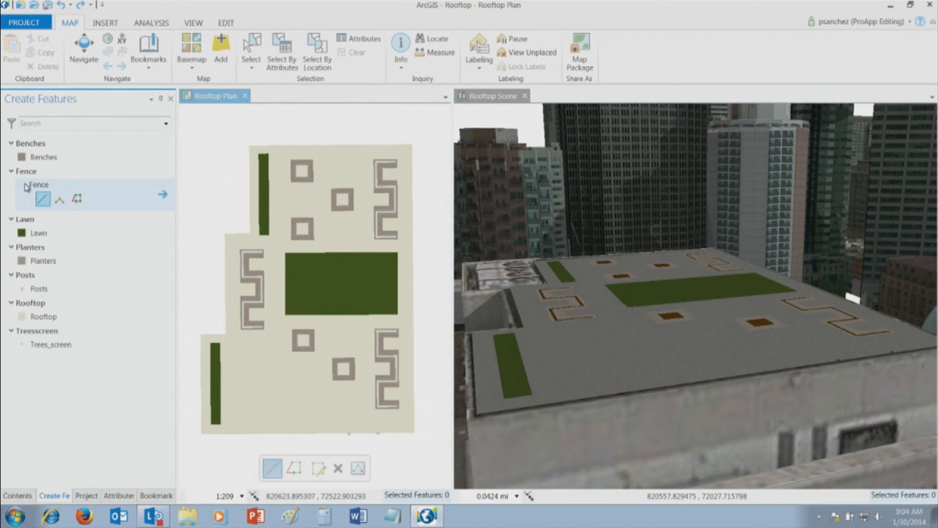
pyautogui.click(77, 198)
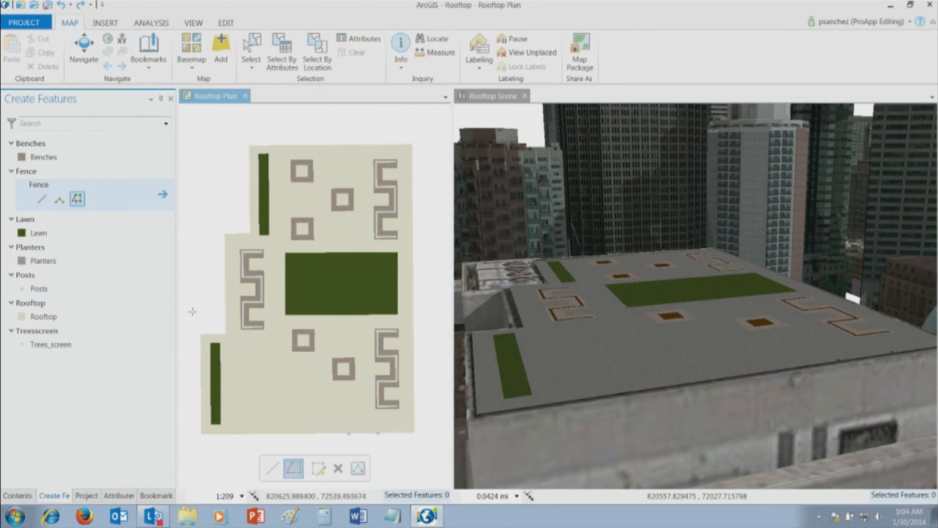
pyautogui.click(349, 433)
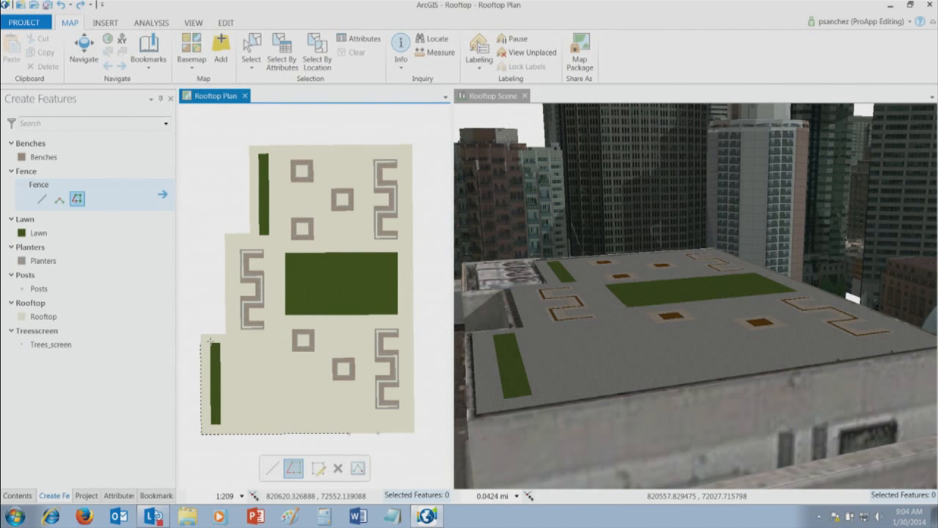
pyautogui.click(228, 325)
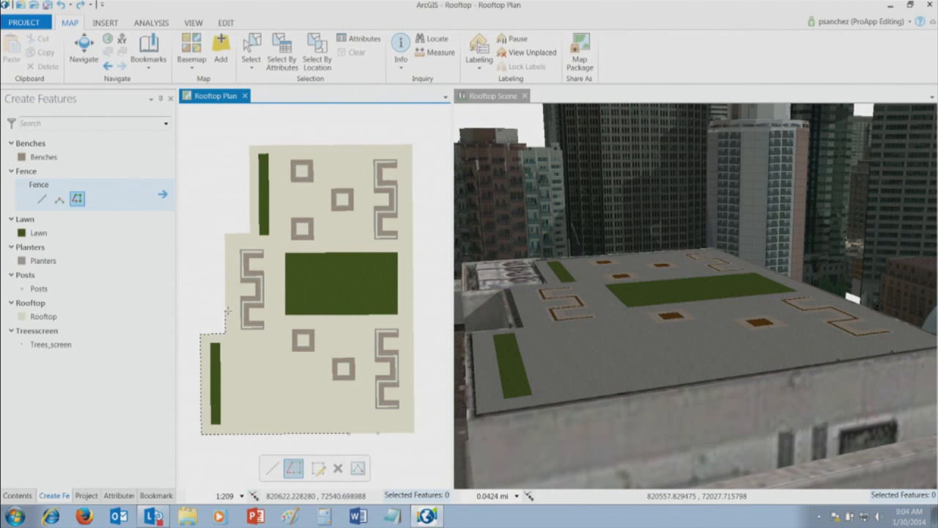
pyautogui.doubleClick(225, 235)
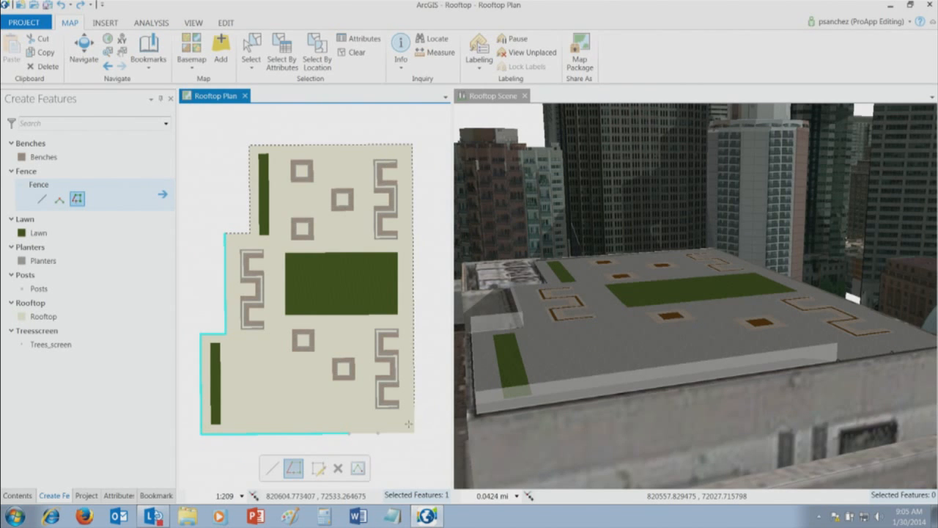
pyautogui.doubleClick(382, 432)
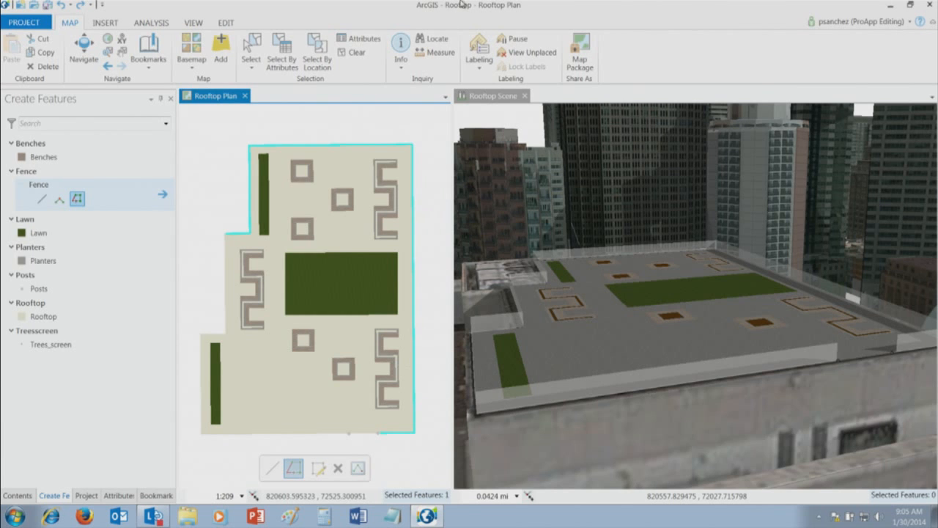
pyautogui.click(357, 52)
# - Place a Trees_screen point at the south end of the southwest lawn strip and show the scene at the Screen Trees bookmark
pyautogui.moveTo(260, 381); pyautogui.dragTo(337, 345, button='middle')
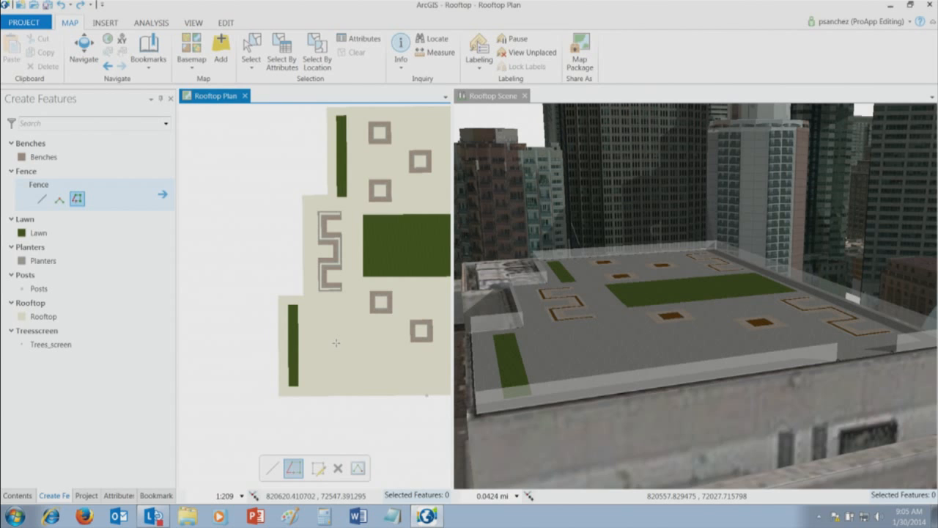
pyautogui.scroll(3, 335, 342)
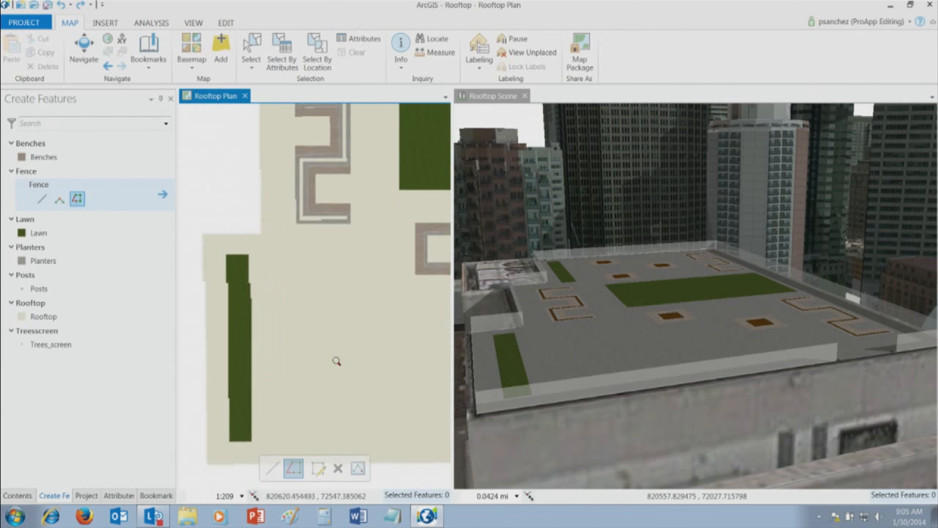
pyautogui.click(24, 345)
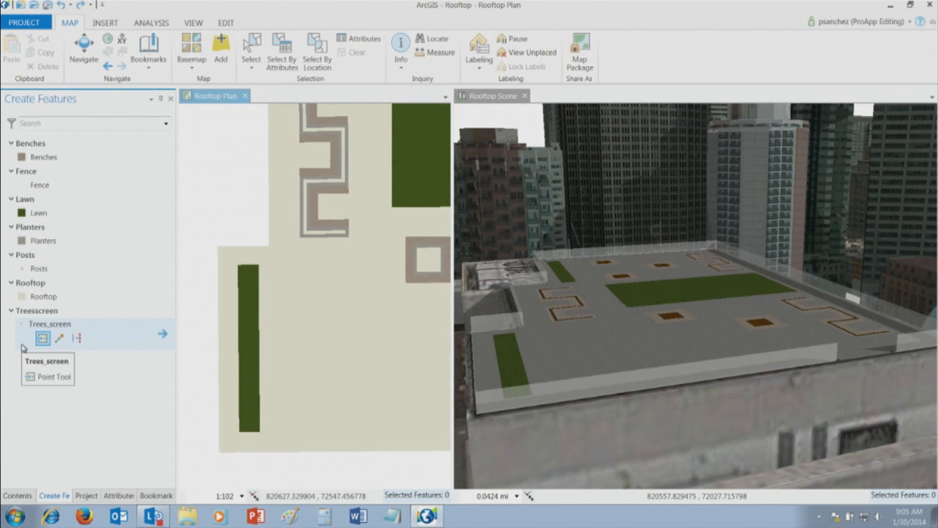
pyautogui.click(249, 423)
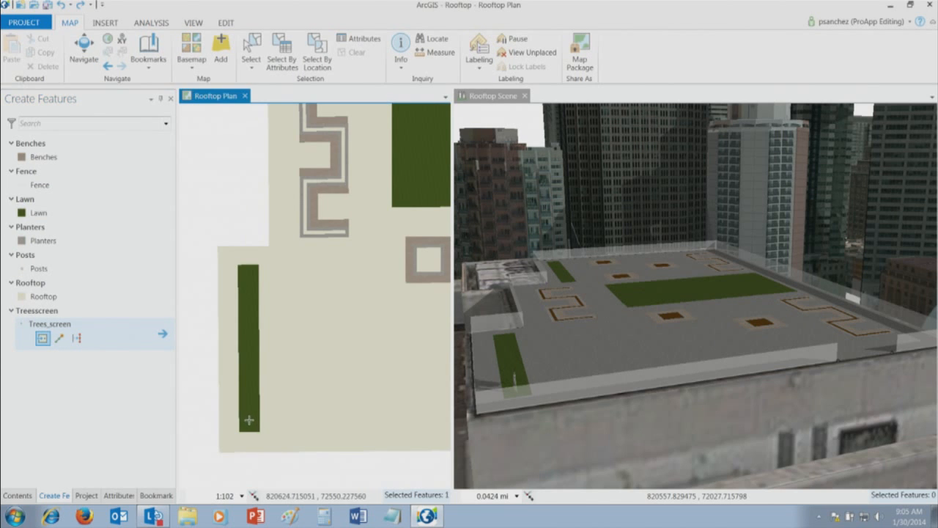
pyautogui.click(500, 99)
pyautogui.click(148, 50)
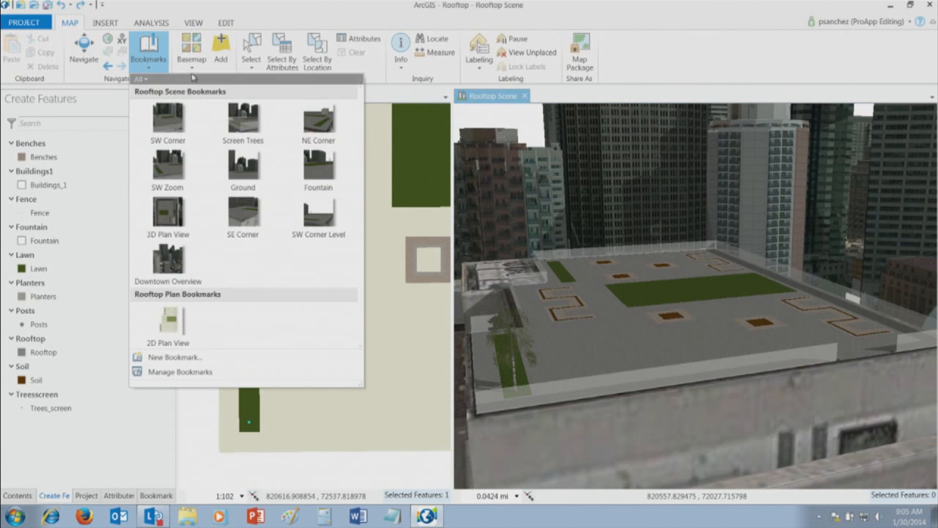
pyautogui.click(240, 123)
# - Add a staggered row of Trees_screen points northward along the rest of the southwest lawn strip in the Rooftop Plan
pyautogui.click(123, 381)
pyautogui.click(21, 410)
pyautogui.click(44, 423)
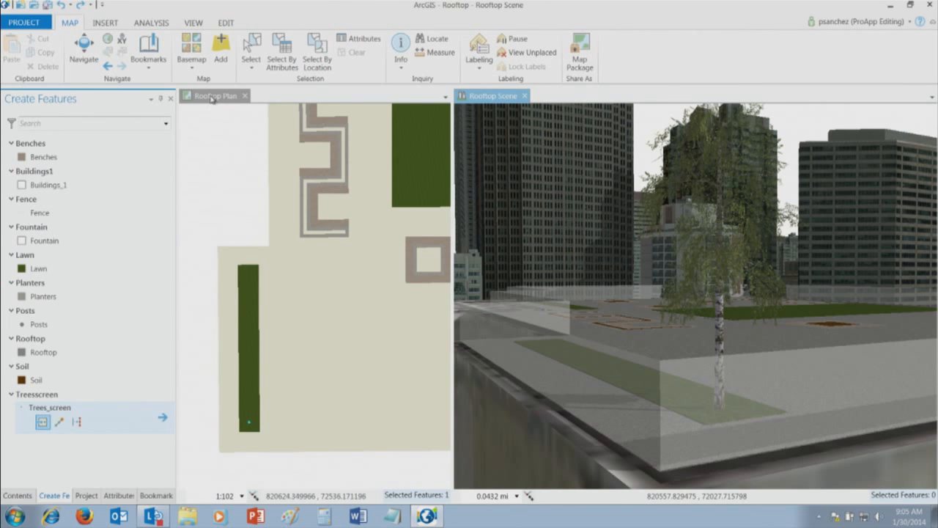
pyautogui.click(212, 96)
pyautogui.click(26, 327)
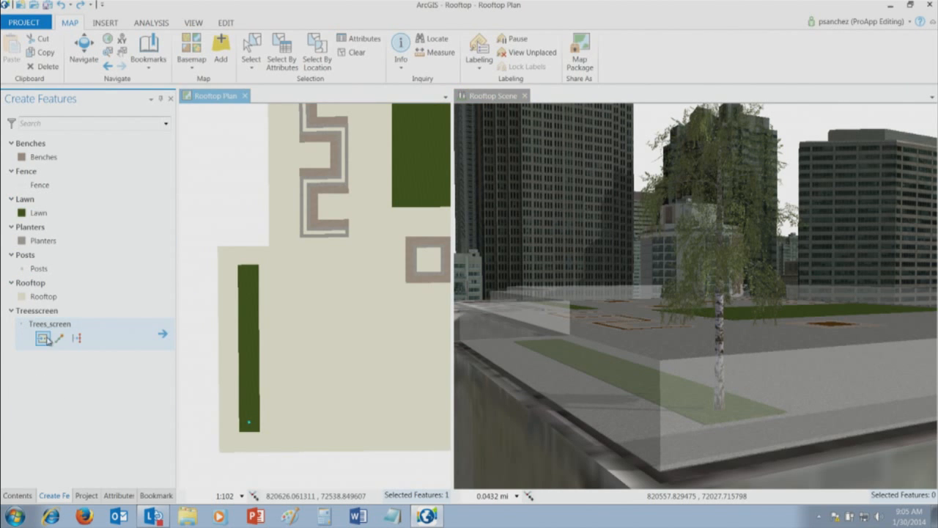
pyautogui.click(253, 405)
pyautogui.click(246, 393)
pyautogui.click(252, 375)
pyautogui.click(253, 346)
pyautogui.click(247, 330)
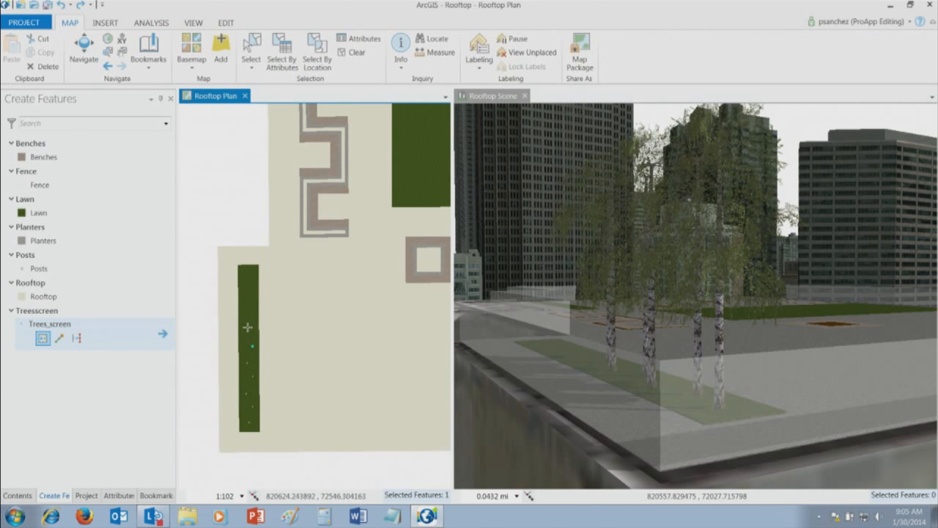
pyautogui.click(252, 309)
pyautogui.click(248, 300)
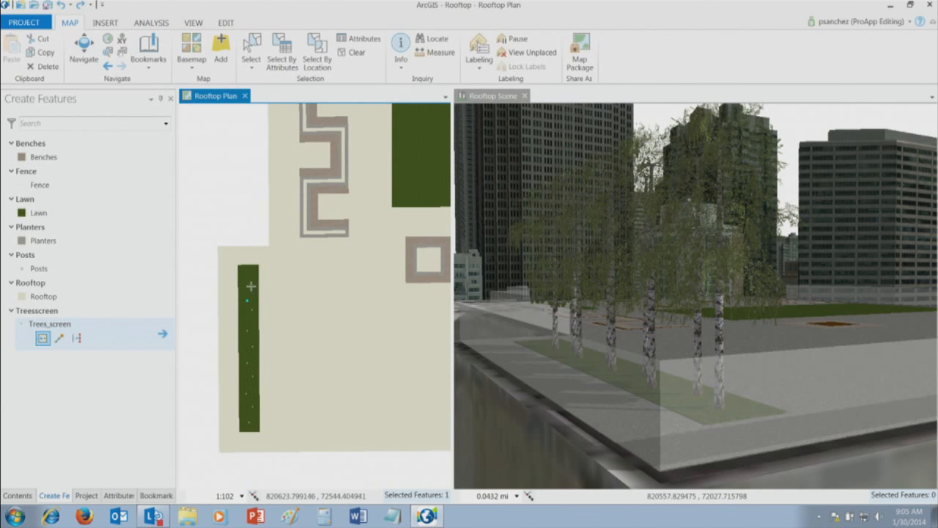
pyautogui.click(244, 274)
# - Place a staggered row of Trees_screen points along the full length of the northwest lawn strip in the Rooftop Plan
pyautogui.moveTo(312, 144); pyautogui.dragTo(254, 435, button='middle')
pyautogui.click(288, 330)
pyautogui.click(291, 313)
pyautogui.click(287, 300)
pyautogui.click(291, 282)
pyautogui.click(289, 263)
pyautogui.click(293, 237)
pyautogui.click(289, 220)
pyautogui.click(292, 207)
pyautogui.click(288, 192)
pyautogui.click(291, 180)
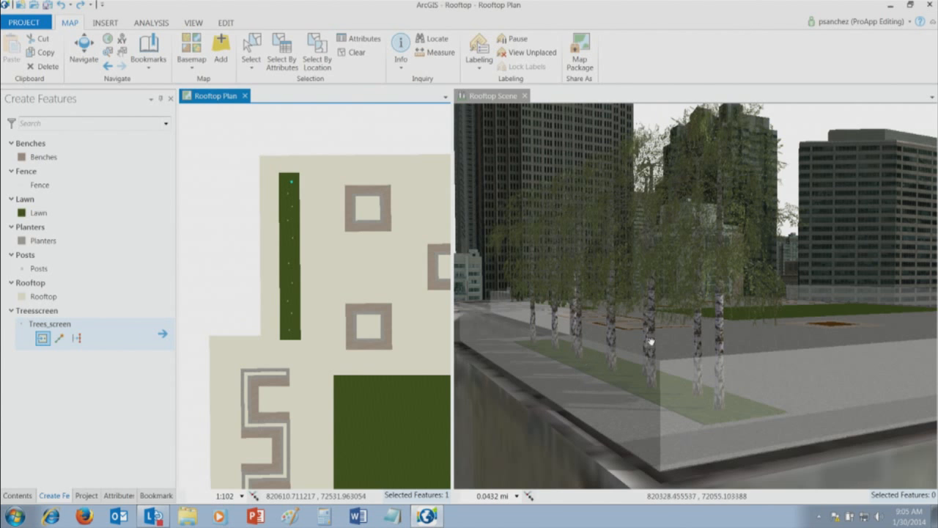
# - Close the Rooftop Plan view and bring the Rooftop Scene in closer over the planters and central lawn
pyautogui.moveTo(683, 337)
pyautogui.mouseDown()
pyautogui.moveTo(664, 343)
pyautogui.moveTo(676, 335)
pyautogui.mouseUp()
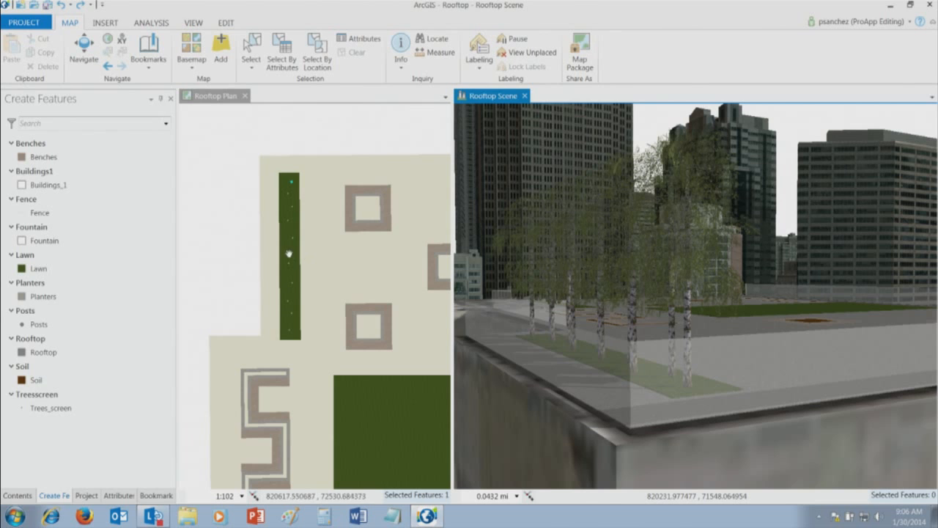
pyautogui.click(245, 96)
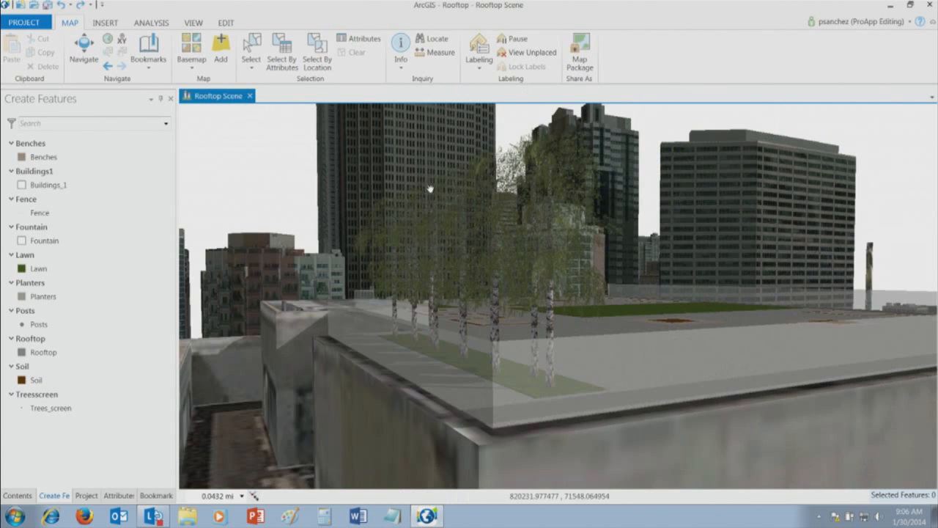
pyautogui.scroll(3, 643, 301)
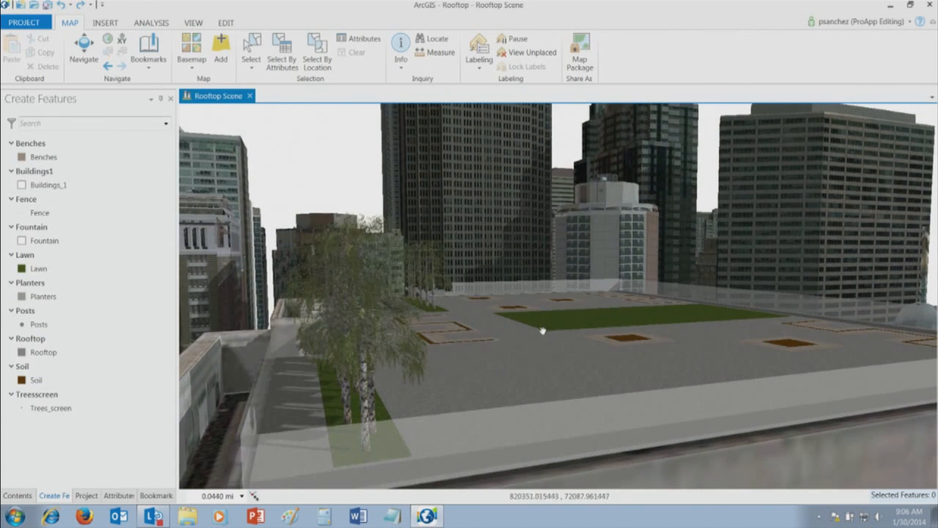
pyautogui.scroll(2, 543, 365)
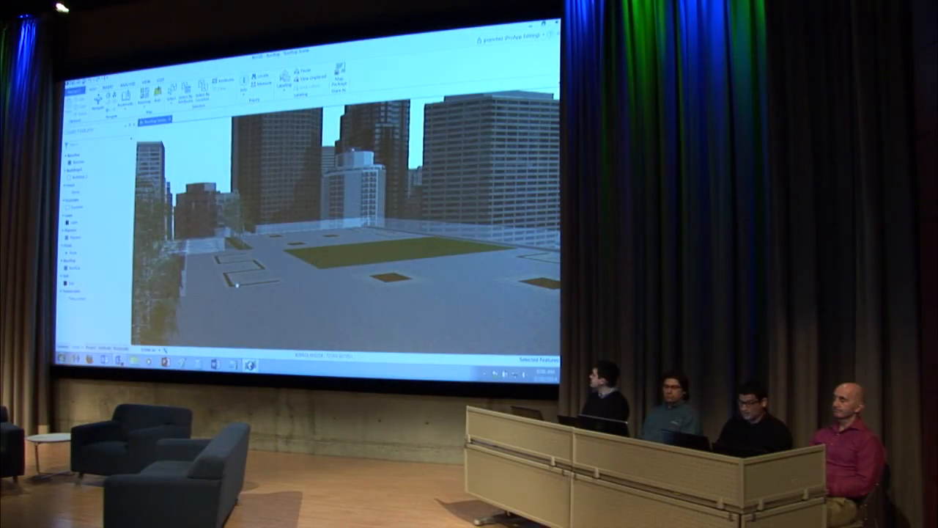
# - Select all features of the Planters layer, set their shared Height attribute to 0.25, and clear the selection
pyautogui.click(62, 349)
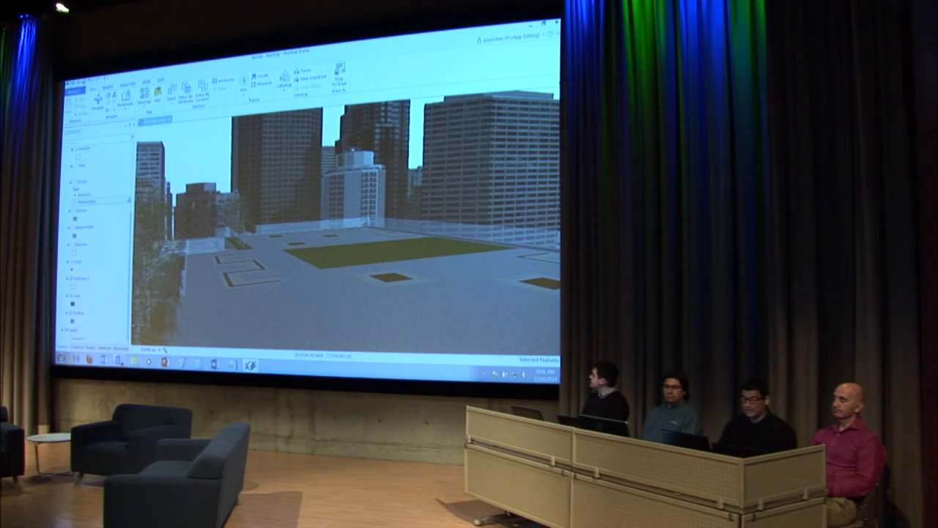
pyautogui.scroll(-5, 102, 218)
pyautogui.scroll(5, 85, 203)
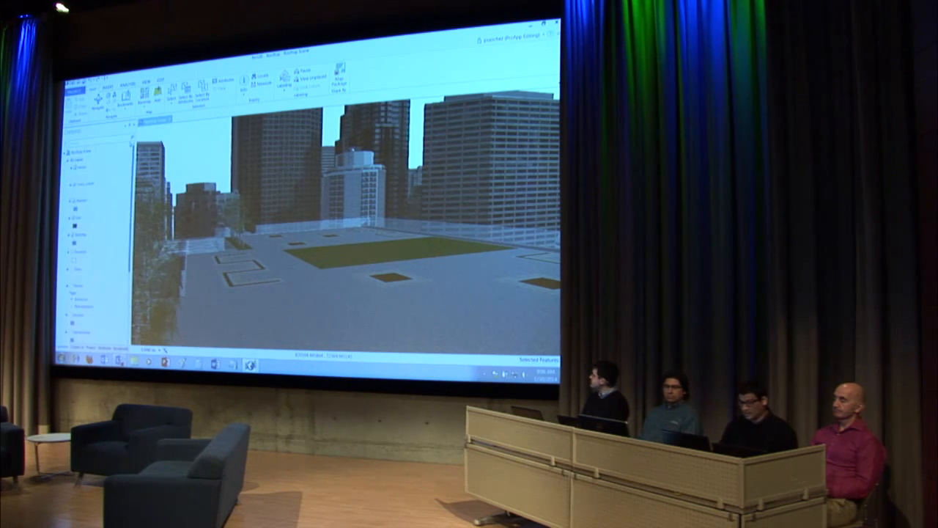
pyautogui.click(85, 203)
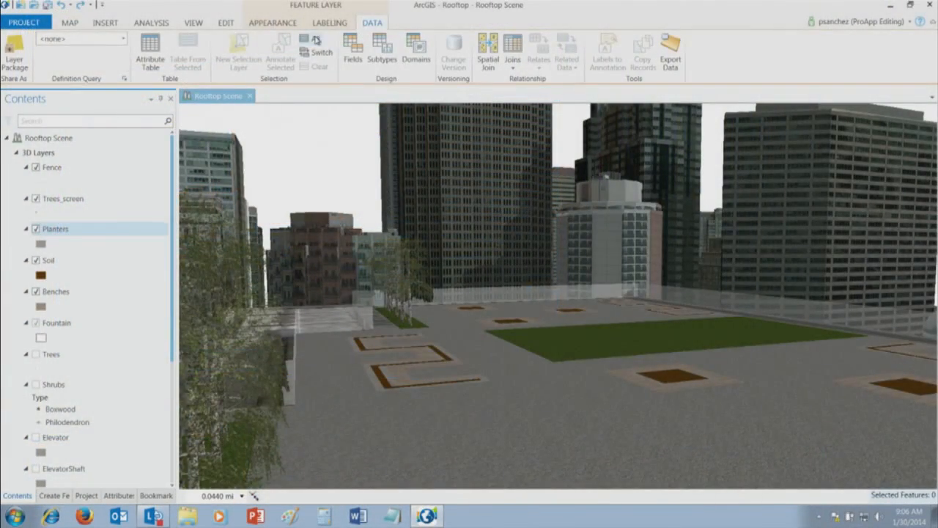
pyautogui.click(315, 39)
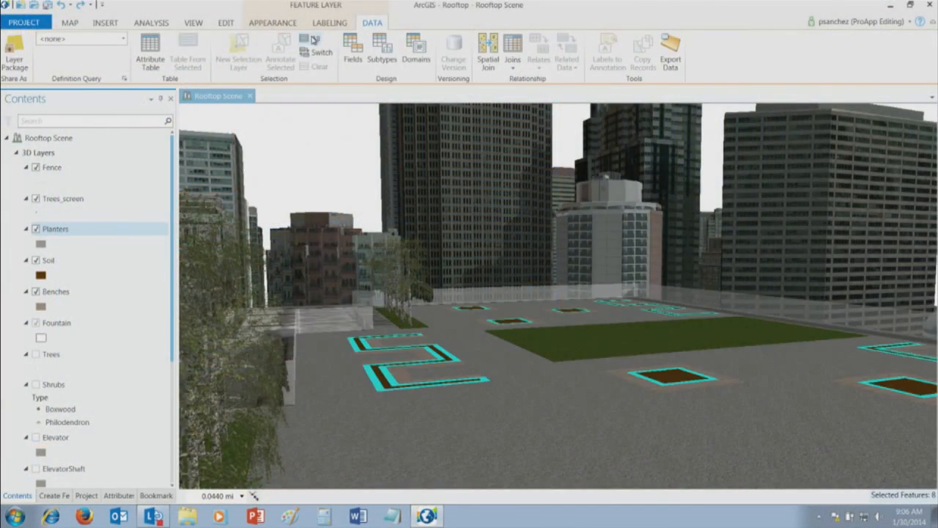
pyautogui.click(118, 496)
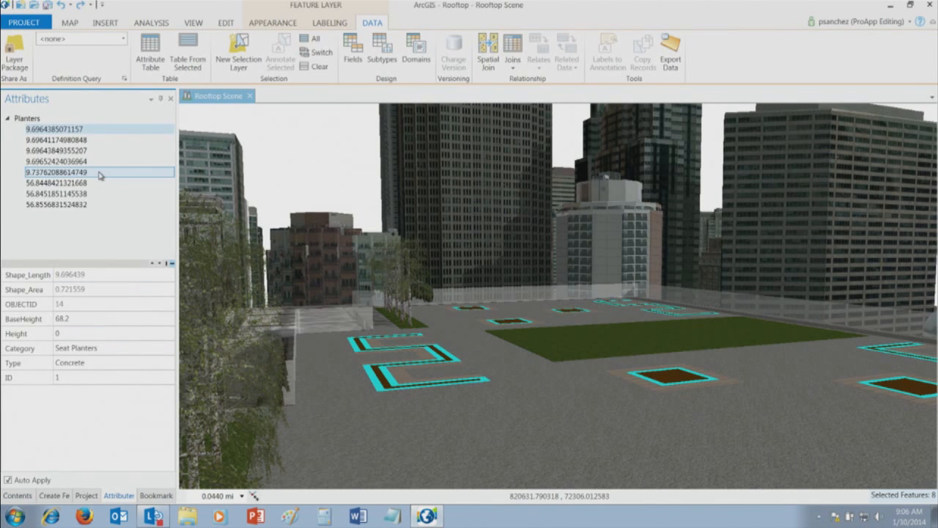
pyautogui.click(35, 119)
pyautogui.click(100, 335)
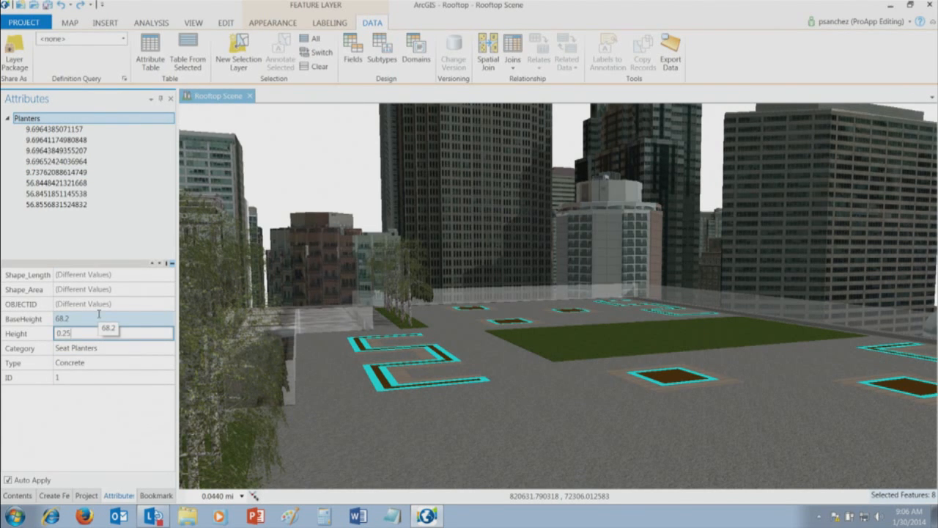
pyautogui.write('0.25')
pyautogui.press('Return')
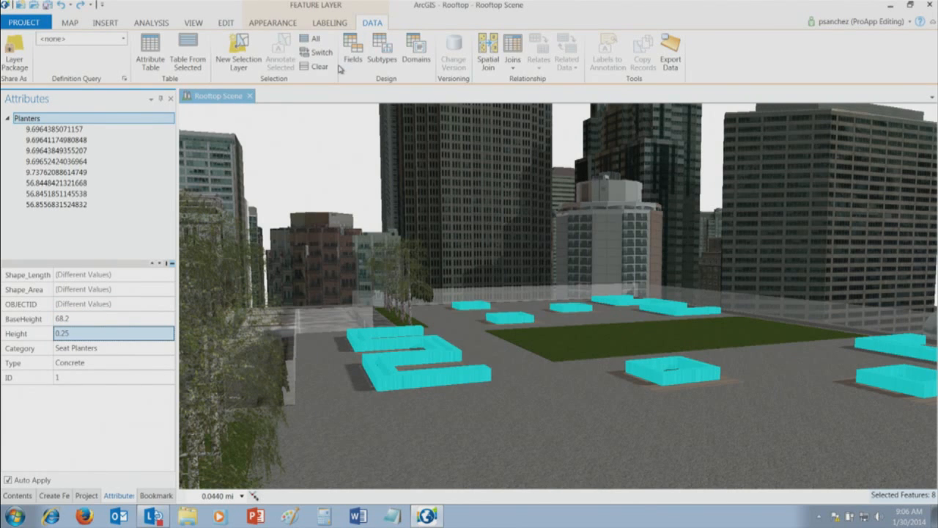
pyautogui.click(317, 67)
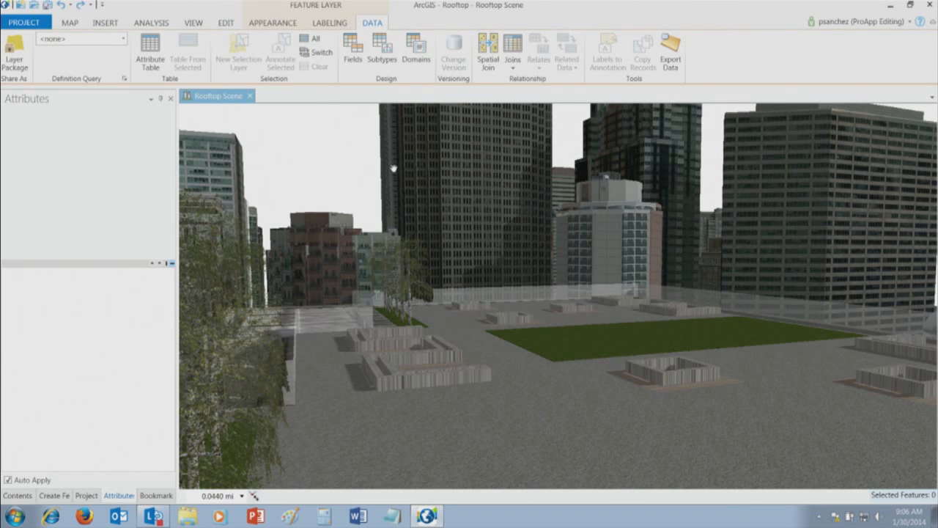
# - Select all features of the Soil layer and set their shared Height attribute to 0.23
pyautogui.click(16, 497)
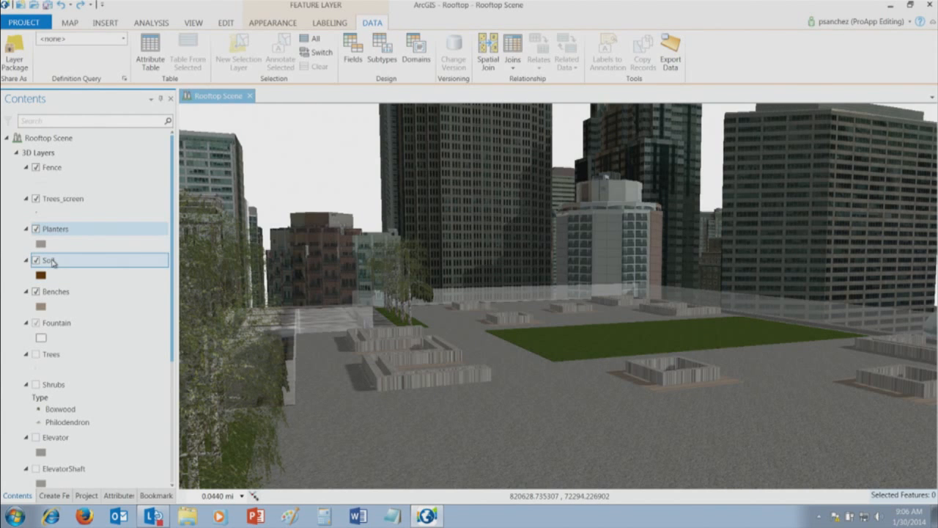
pyautogui.click(51, 263)
pyautogui.click(311, 38)
pyautogui.click(119, 495)
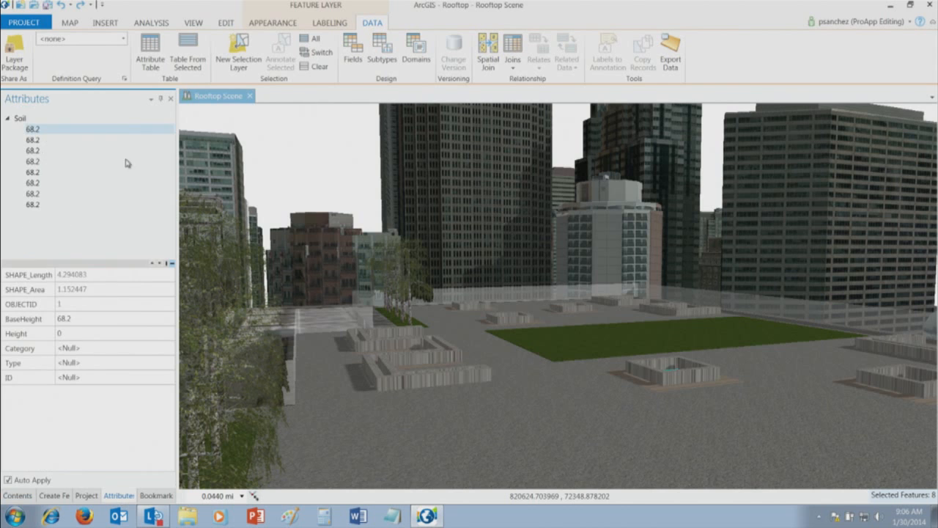
pyautogui.click(70, 117)
pyautogui.click(80, 331)
pyautogui.click(80, 331)
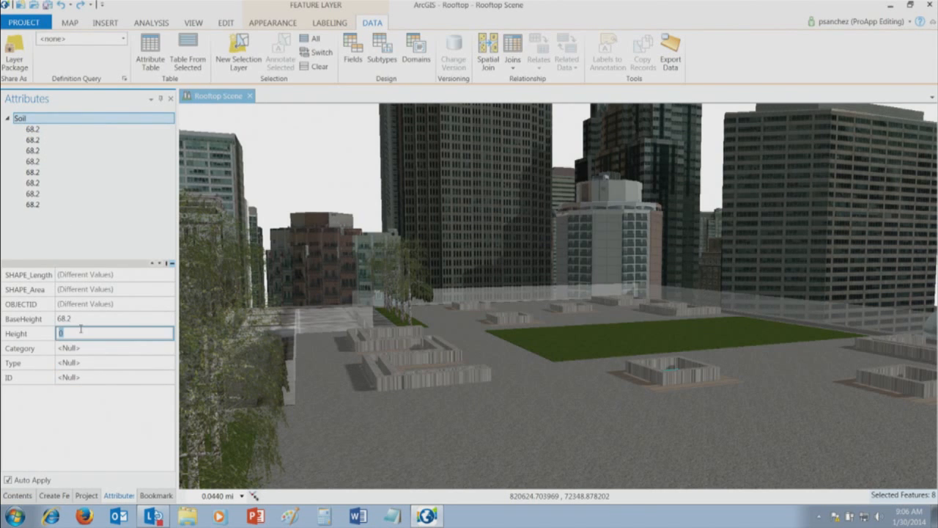
pyautogui.write('0.23')
pyautogui.press('Return')
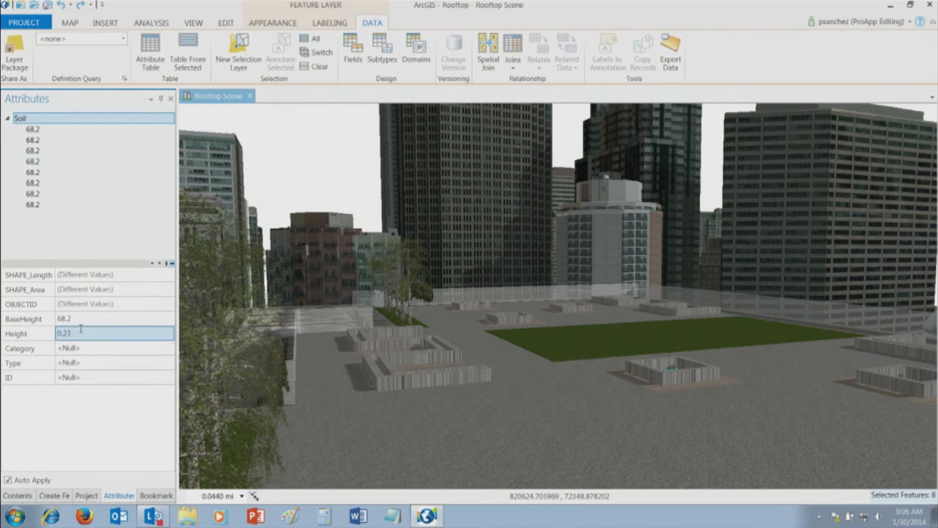
# - Clear the Soil selection, select all features of the Benches layer and raise them slightly along the vertical axis with the Move tool
pyautogui.click(319, 67)
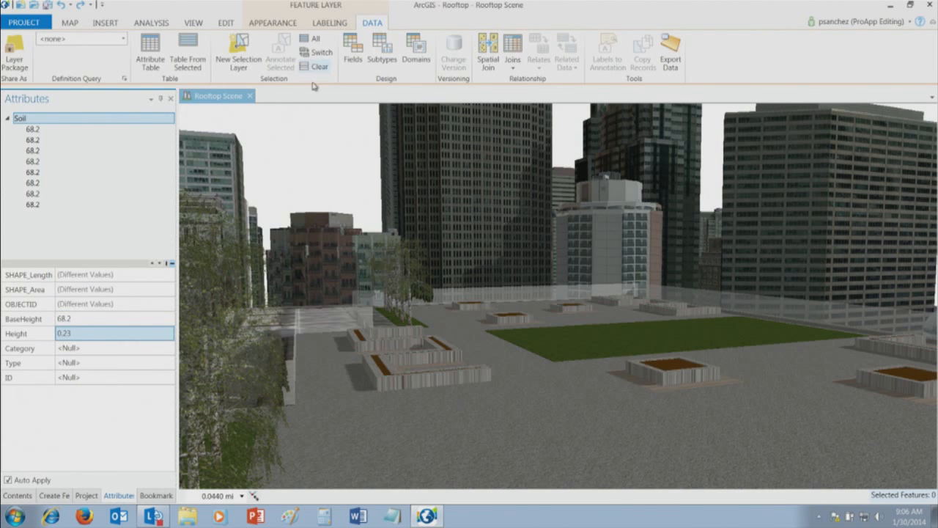
pyautogui.click(18, 496)
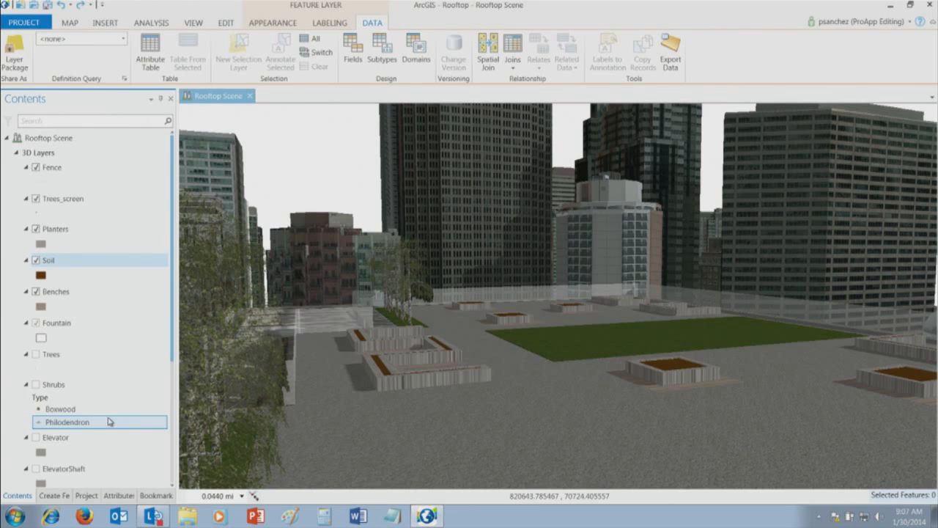
pyautogui.click(57, 292)
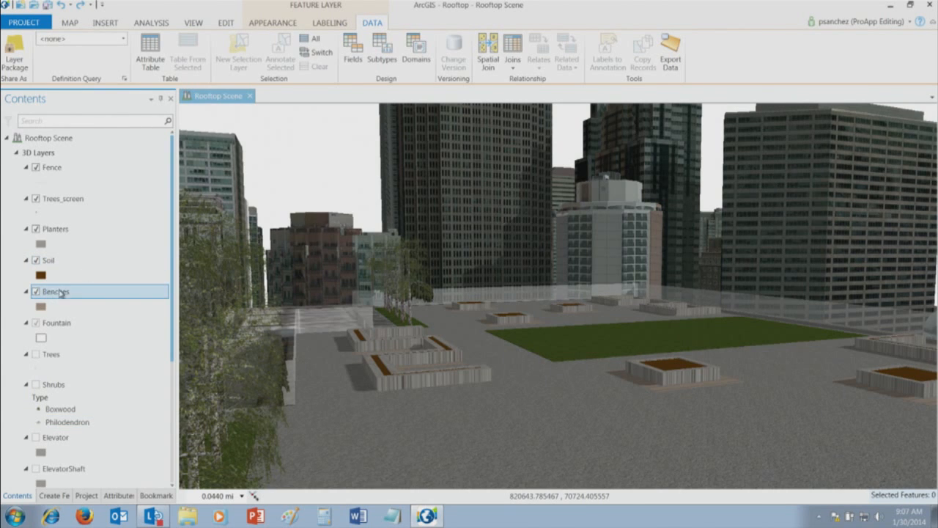
pyautogui.click(316, 39)
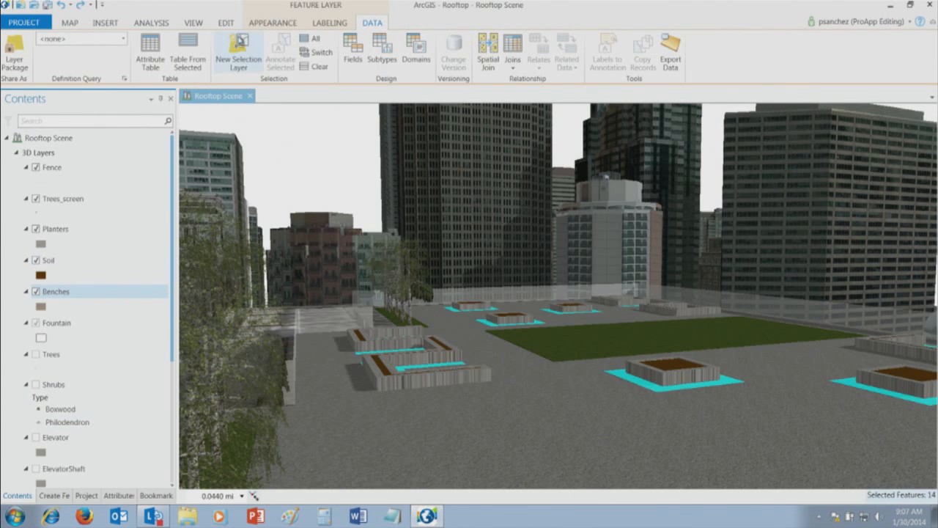
pyautogui.click(227, 23)
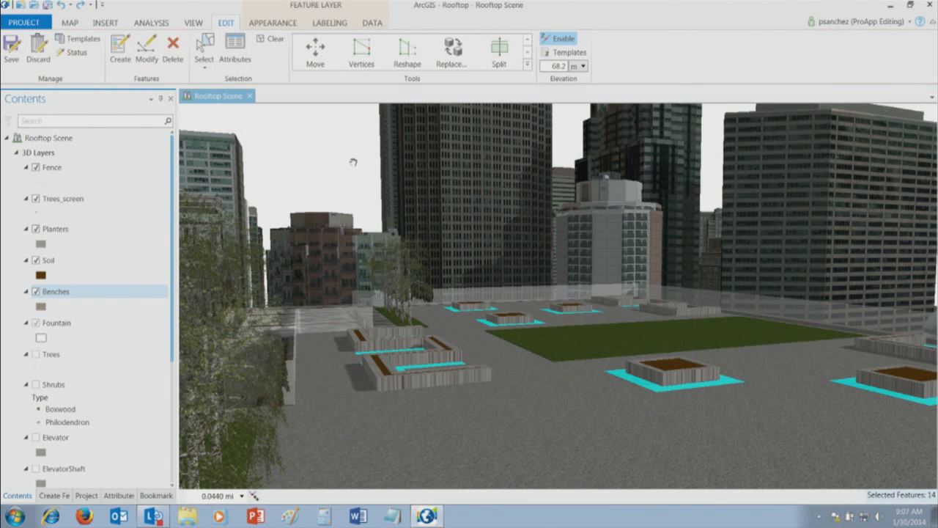
pyautogui.scroll(3, 577, 388)
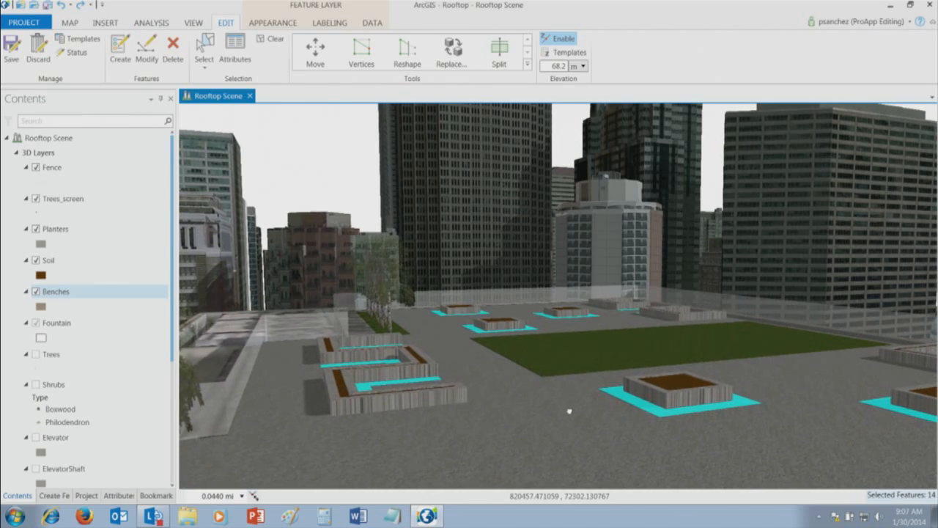
pyautogui.click(315, 49)
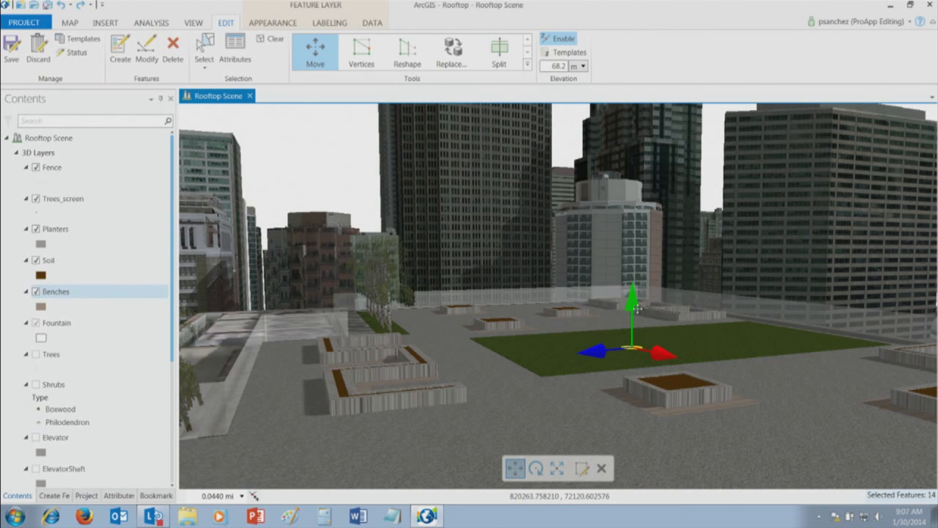
pyautogui.moveTo(632, 301); pyautogui.dragTo(632, 295)
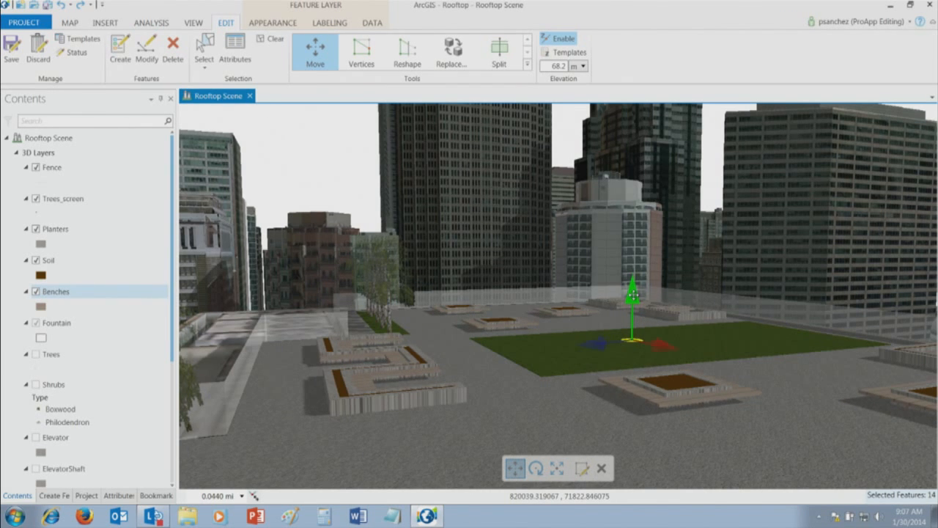
pyautogui.click(582, 469)
pyautogui.click(601, 469)
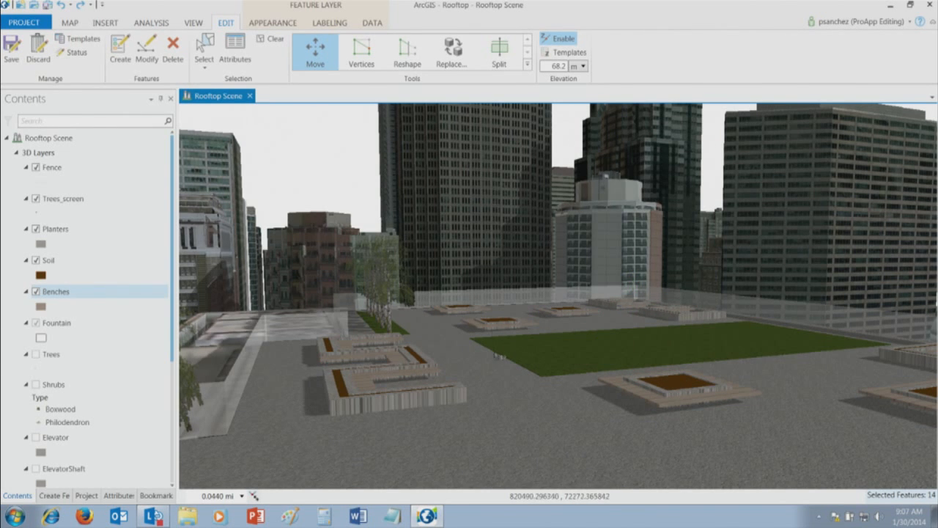
# - Load the Fountain_Three.dae model into the Fountain template and place it in the middle of the central lawn
pyautogui.moveTo(569, 370); pyautogui.dragTo(576, 369, button='middle')
pyautogui.moveTo(576, 369); pyautogui.dragTo(487, 407)
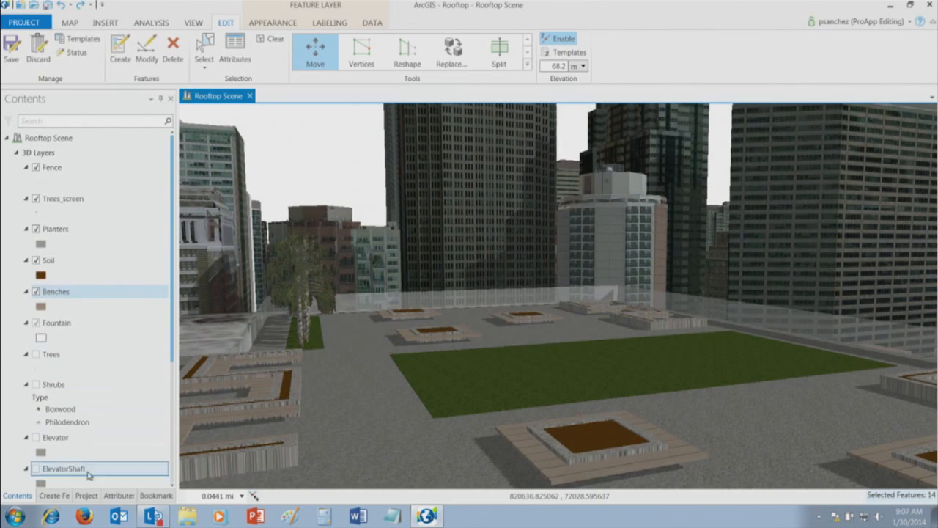
pyautogui.click(61, 497)
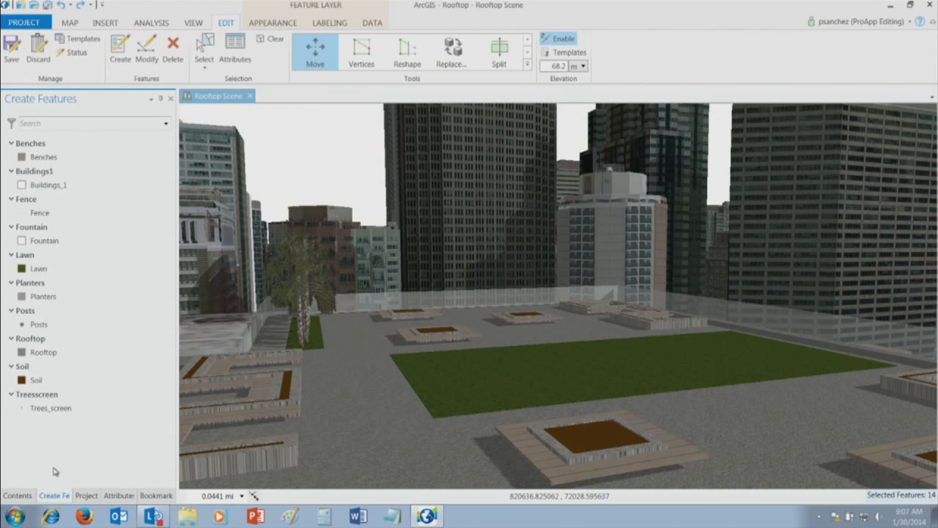
pyautogui.click(27, 240)
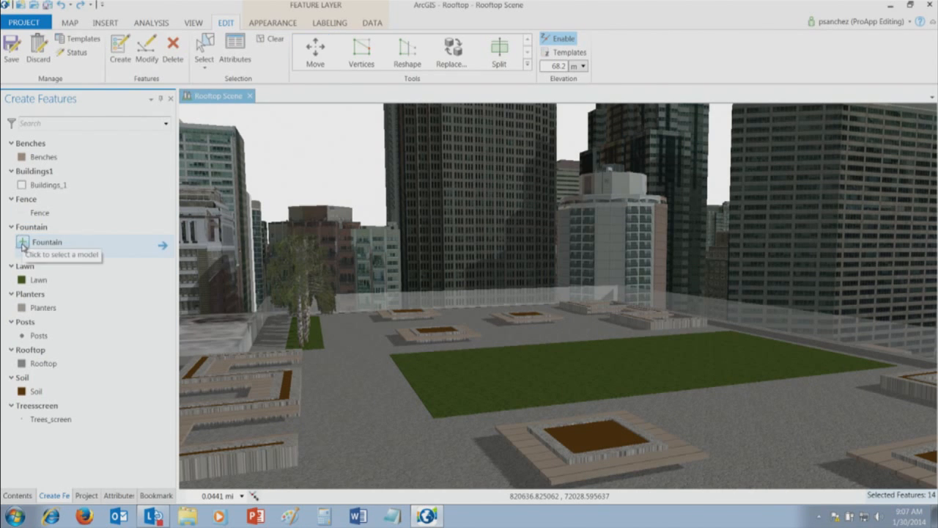
pyautogui.click(25, 242)
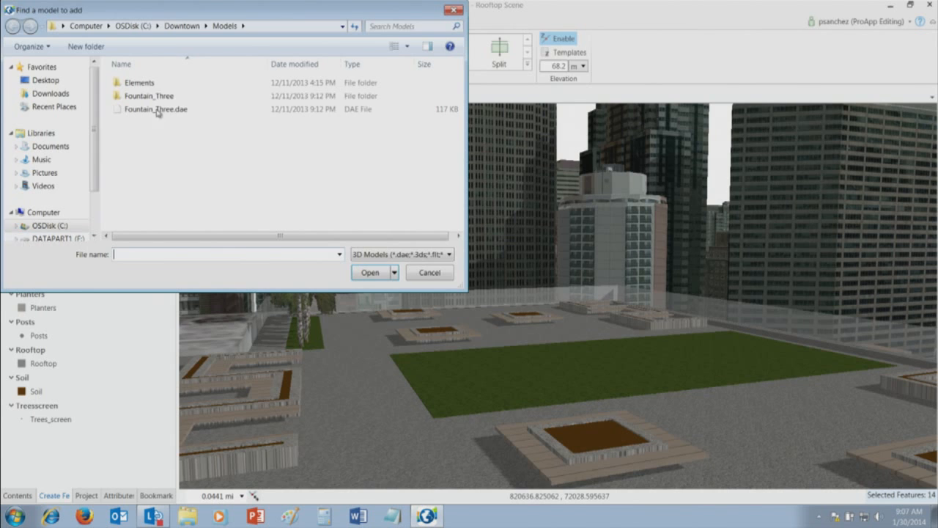
pyautogui.moveTo(176, 10); pyautogui.dragTo(275, 77)
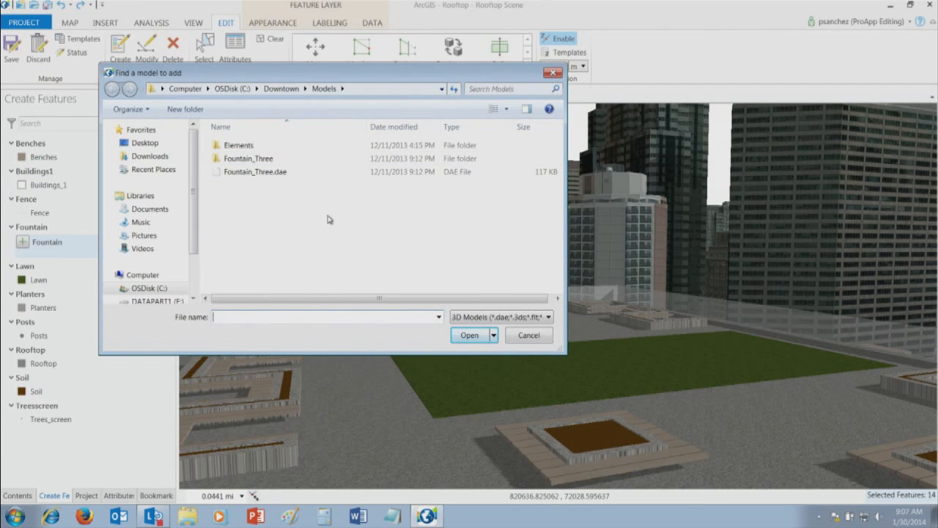
pyautogui.click(257, 173)
pyautogui.click(468, 335)
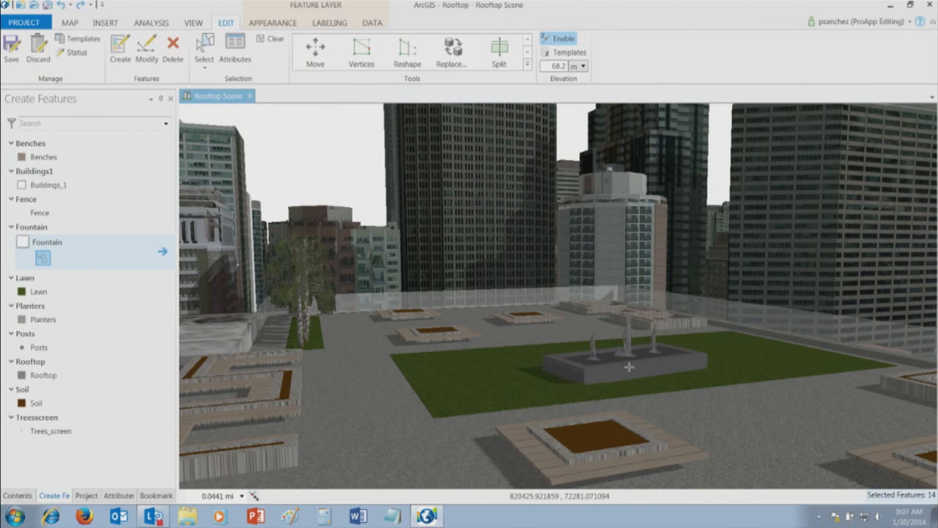
pyautogui.click(624, 366)
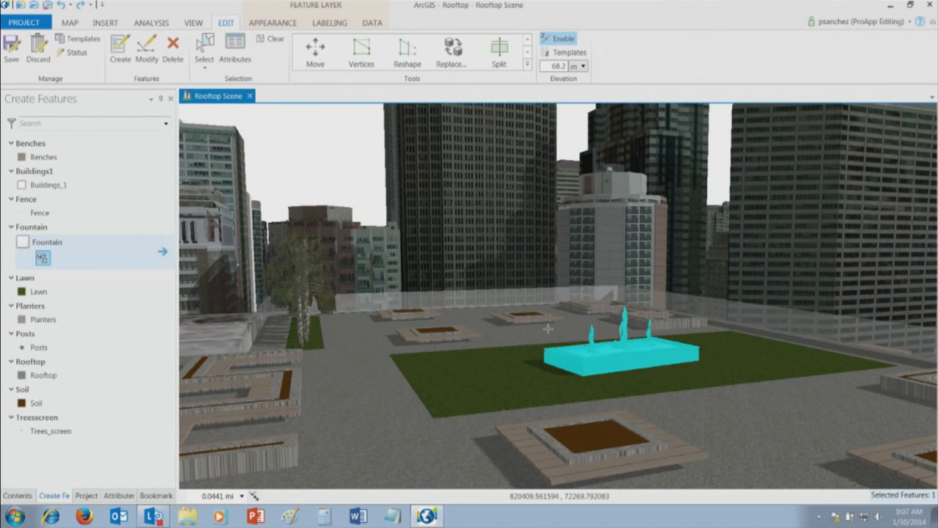
# - Nudge the fountain horizontally on the lawn, rotate it slightly about its vertical axis, apply the edits and clear the selection
pyautogui.click(315, 48)
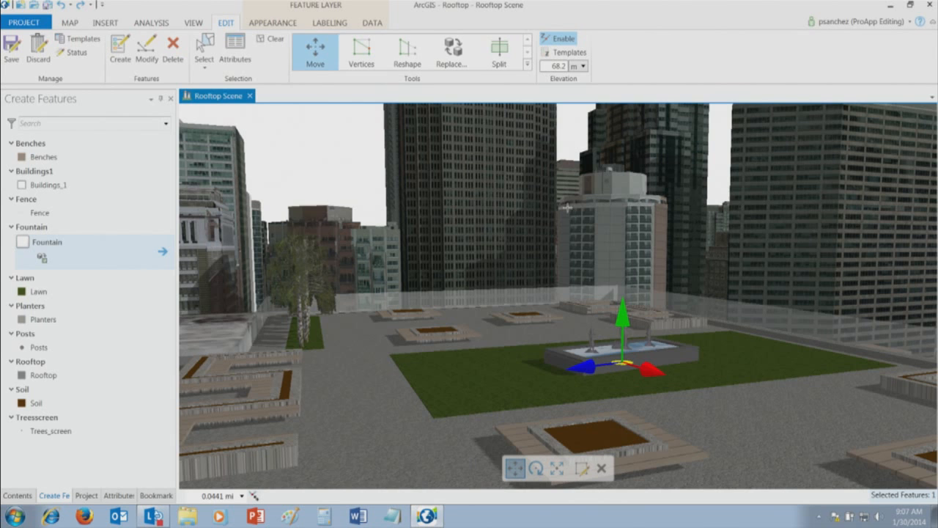
pyautogui.moveTo(622, 363); pyautogui.dragTo(628, 364)
pyautogui.moveTo(625, 375); pyautogui.dragTo(625, 392, button='middle')
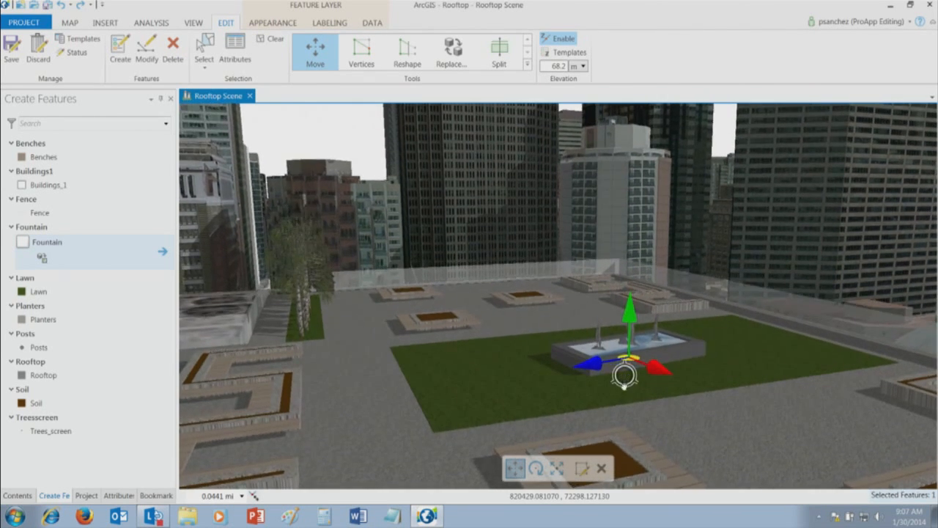
pyautogui.click(536, 467)
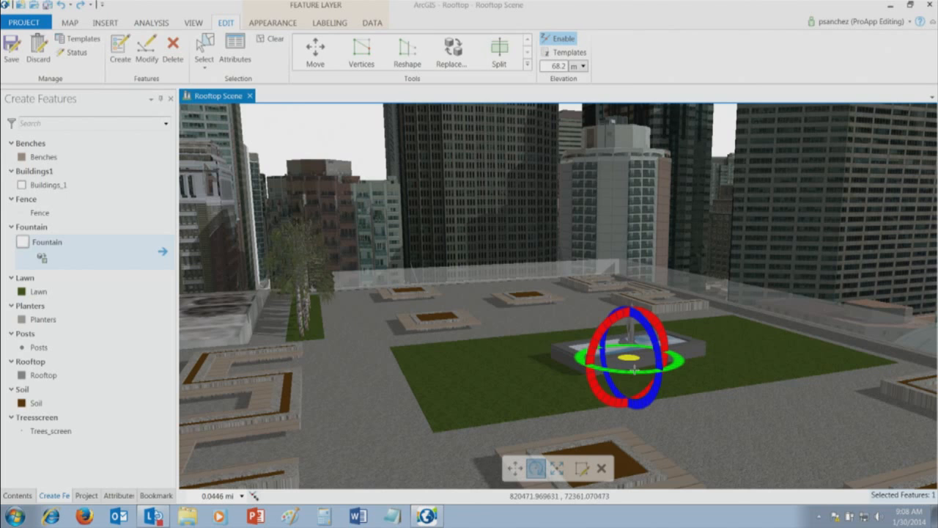
pyautogui.moveTo(637, 374); pyautogui.dragTo(631, 374)
pyautogui.click(582, 468)
pyautogui.click(602, 468)
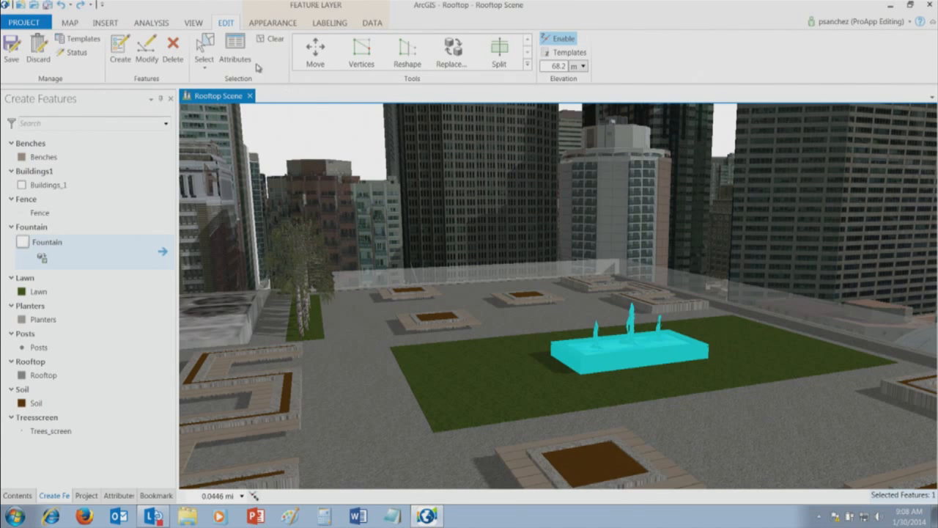
pyautogui.click(269, 39)
pyautogui.scroll(-2, 522, 406)
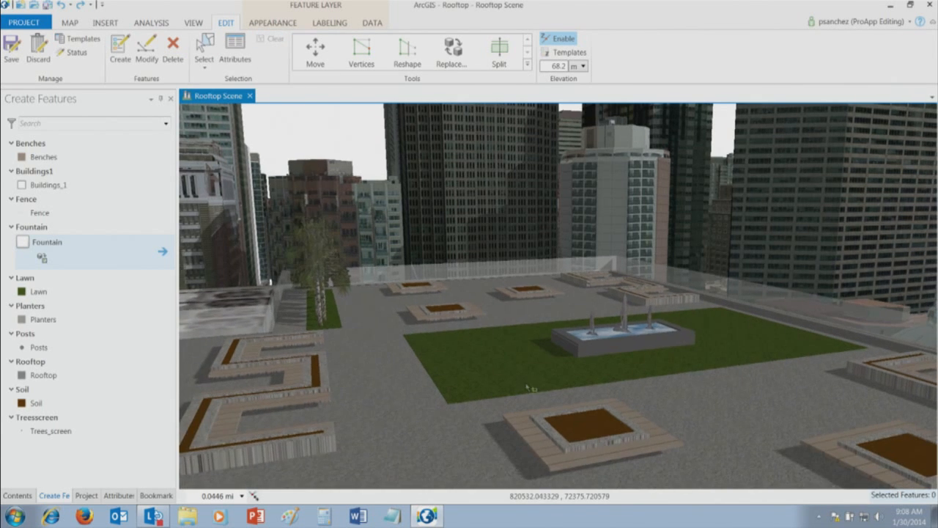
# - Turn on the Trees, Shrubs, Elevator, ElevatorShaft and Elements layers in the Rooftop Scene
pyautogui.click(82, 28)
pyautogui.click(83, 44)
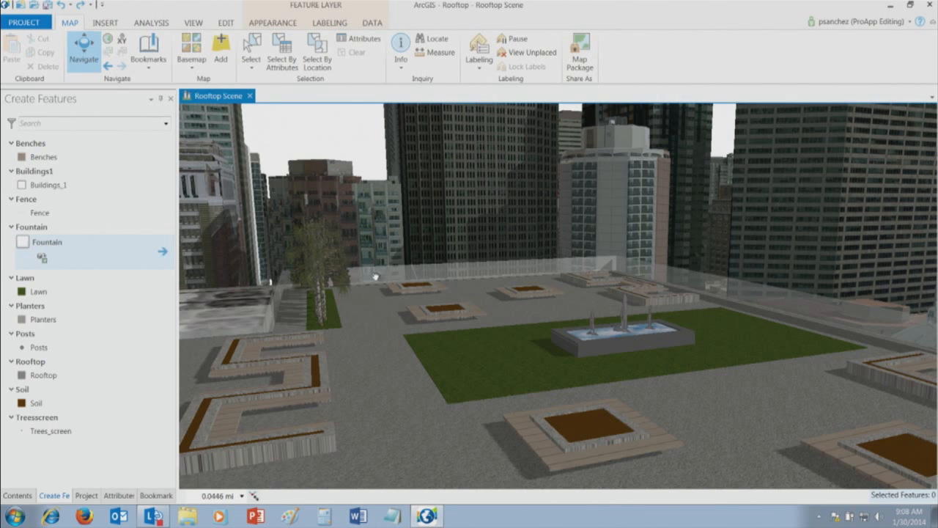
pyautogui.scroll(-3, 484, 363)
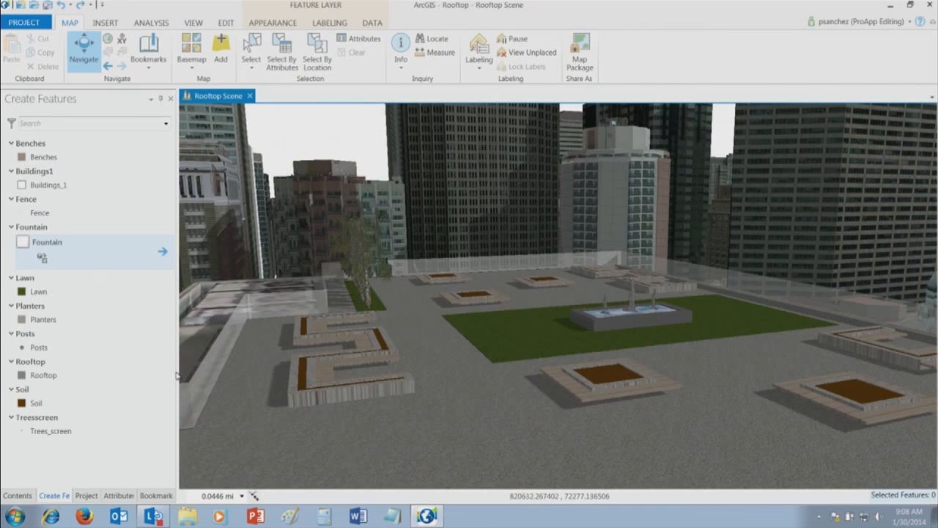
pyautogui.click(17, 496)
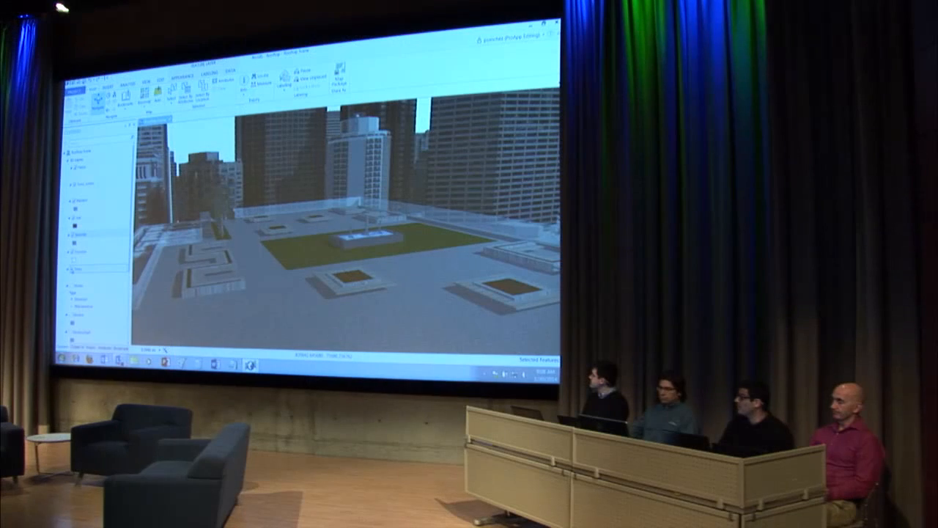
pyautogui.click(72, 270)
pyautogui.click(71, 286)
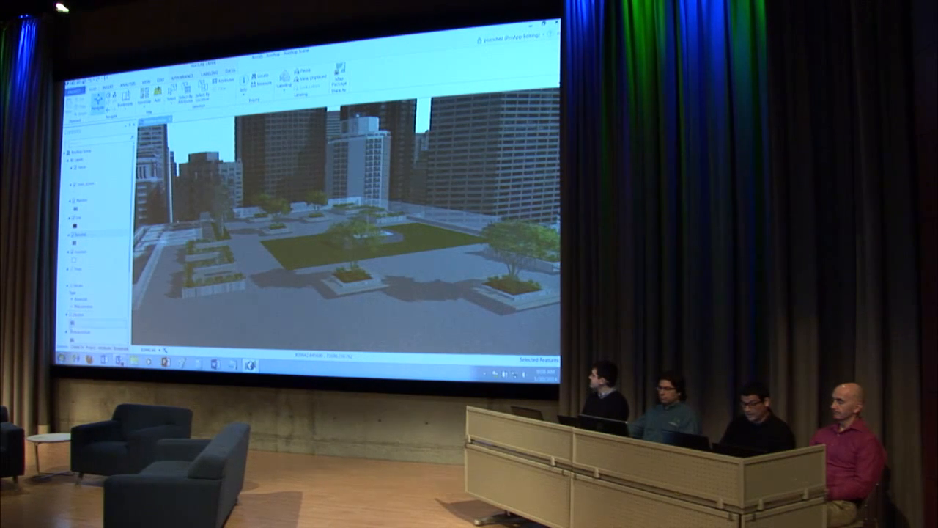
pyautogui.scroll(-5, 96, 234)
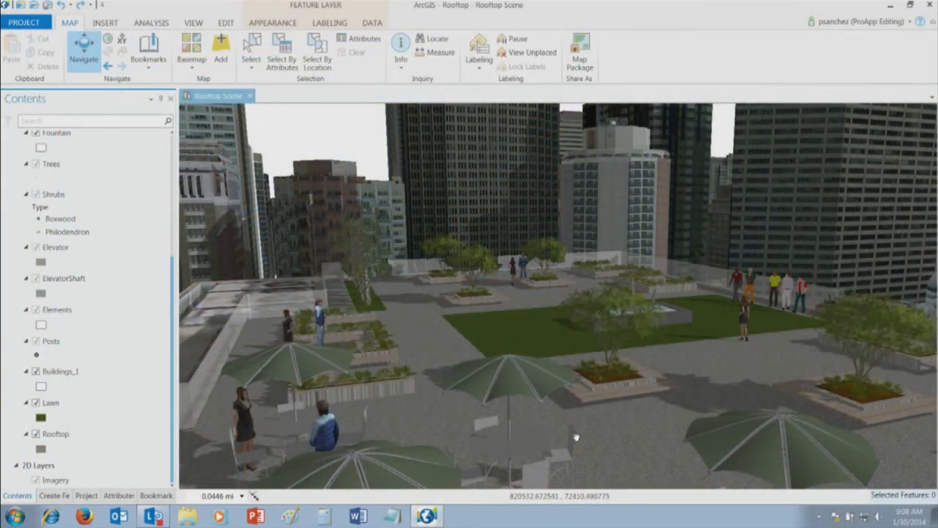
# - Examine the rooftop garden from around the fountain and through the SW Corner, Screen Trees, NE Corner and SW Zoom bookmarks
pyautogui.moveTo(576, 438); pyautogui.dragTo(564, 408)
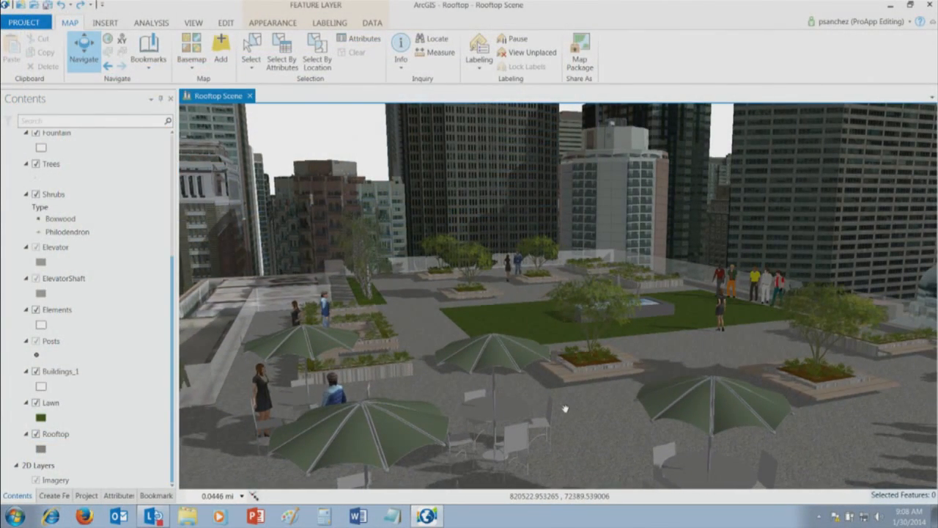
pyautogui.moveTo(585, 400); pyautogui.dragTo(594, 372, button='middle')
pyautogui.moveTo(463, 371); pyautogui.dragTo(531, 442)
pyautogui.moveTo(531, 442); pyautogui.dragTo(797, 433, button='middle')
pyautogui.moveTo(568, 430); pyautogui.dragTo(655, 430, button='middle')
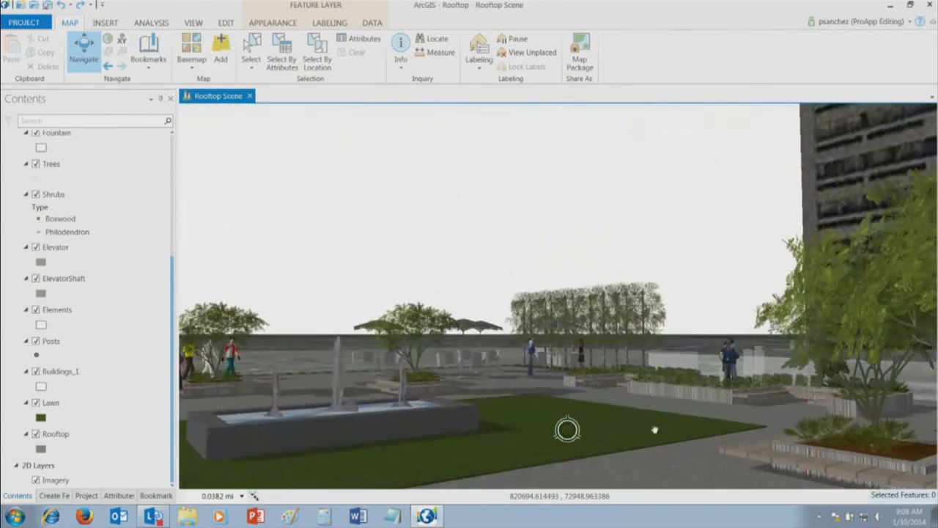
pyautogui.click(156, 496)
pyautogui.click(93, 197)
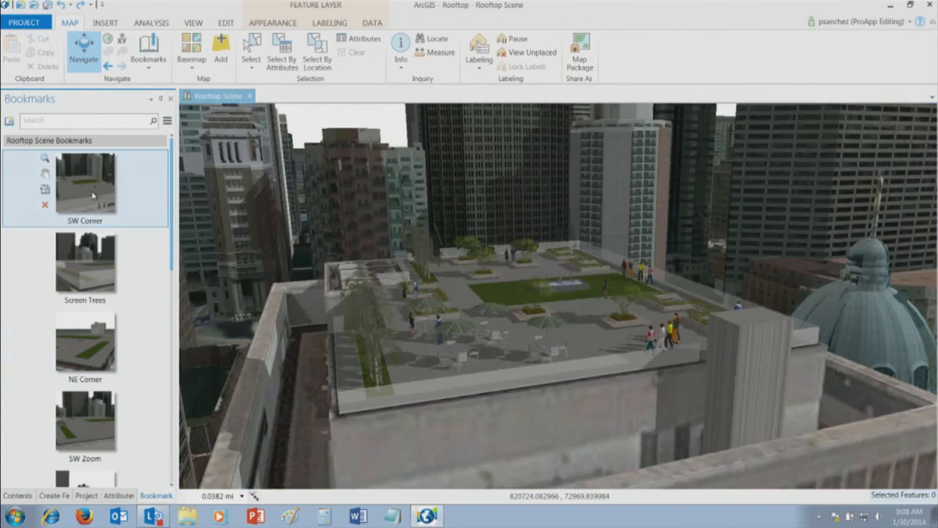
pyautogui.click(88, 279)
pyautogui.click(85, 345)
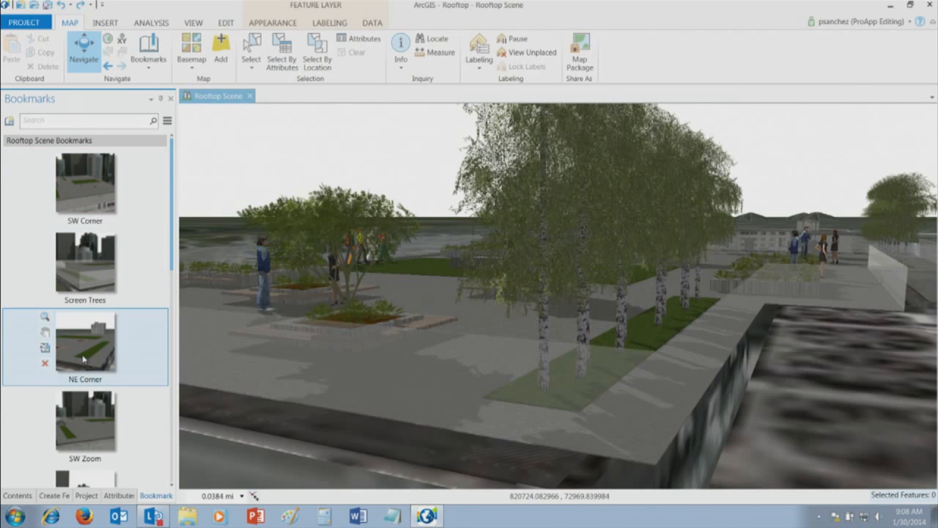
pyautogui.click(82, 427)
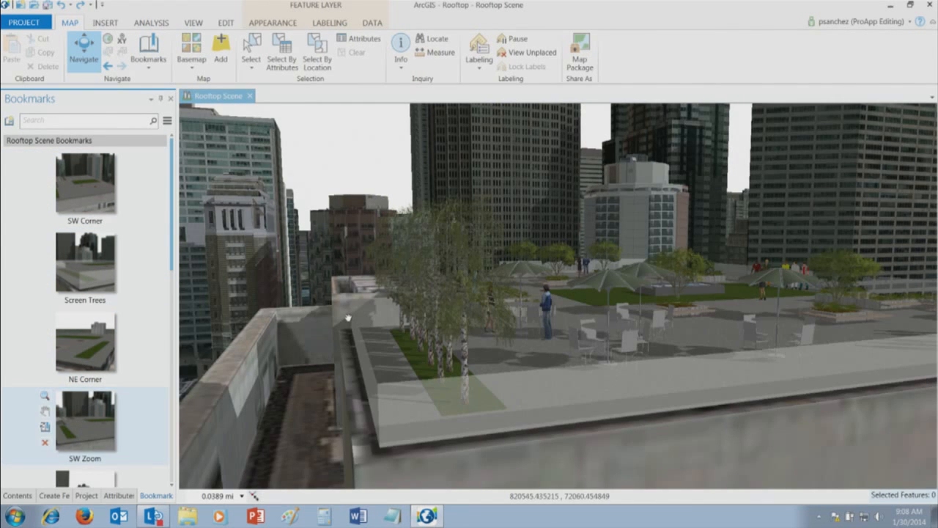
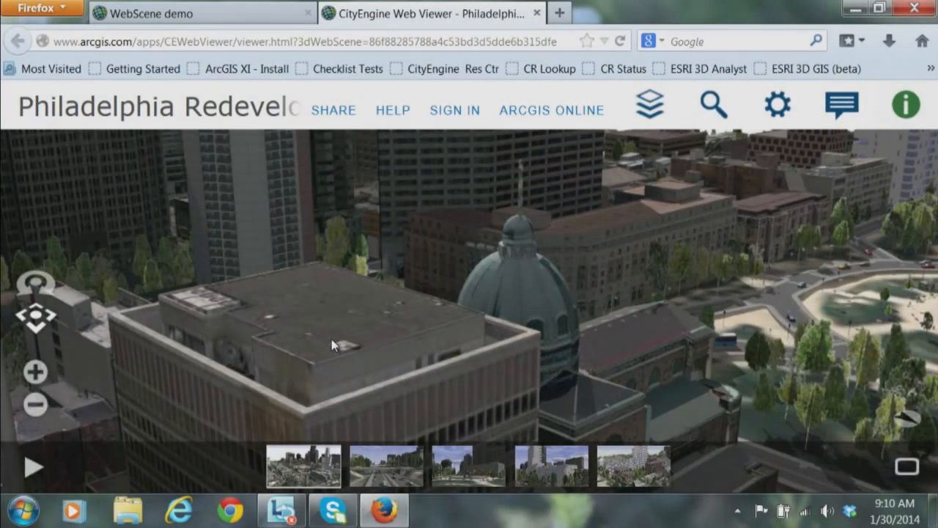
# - Switch to the Philadelphia redevelopment scene in the CityEngine Web Viewer and examine the rooftop building and its surroundings
pyautogui.moveTo(360, 352); pyautogui.dragTo(387, 348)
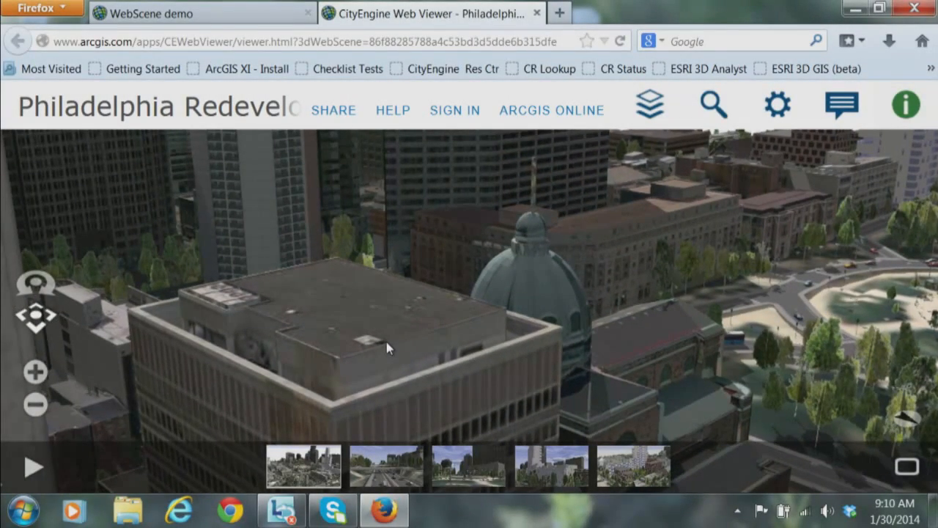
pyautogui.scroll(-5, 409, 355)
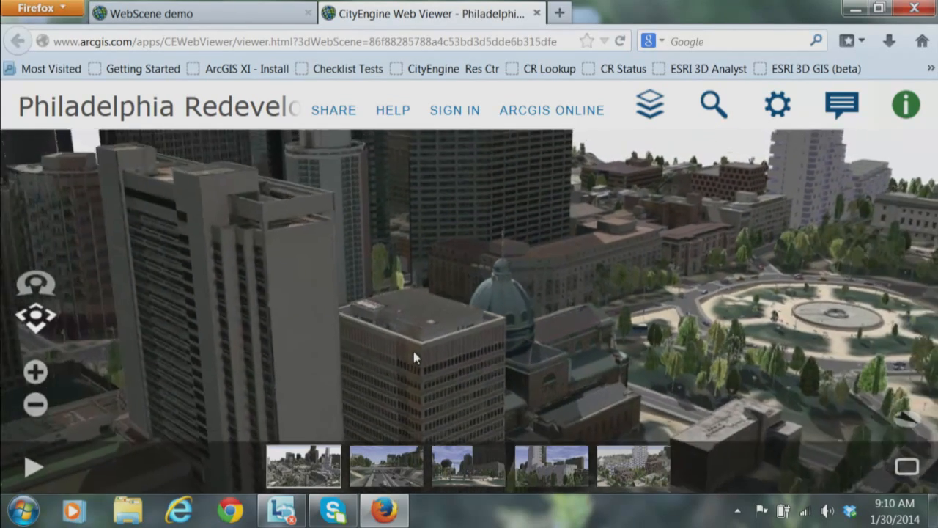
pyautogui.moveTo(414, 353); pyautogui.dragTo(391, 354, button='right')
pyautogui.moveTo(391, 355); pyautogui.dragTo(374, 342)
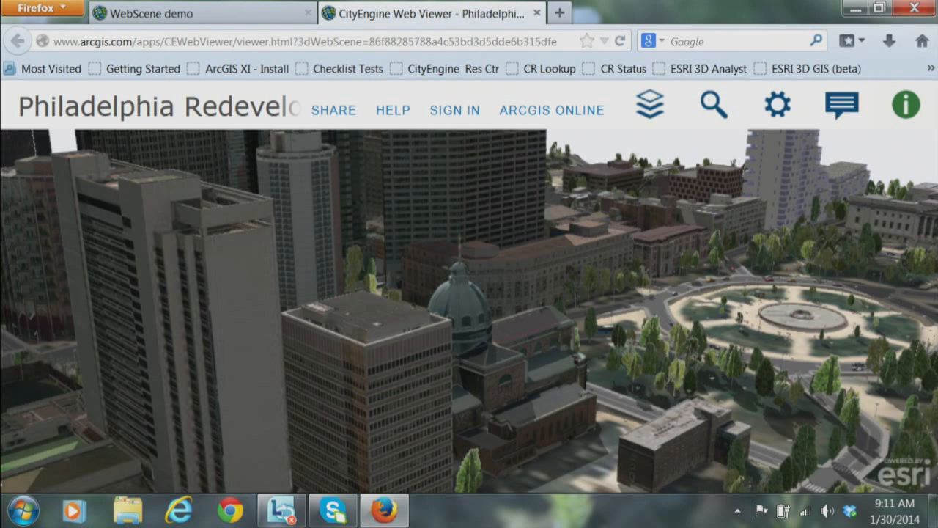
# - Turn on the Comments layer in the Philadelphia scene and examine the comment markers around the traffic circle and across the whole city model
pyautogui.moveTo(378, 321); pyautogui.dragTo(407, 309)
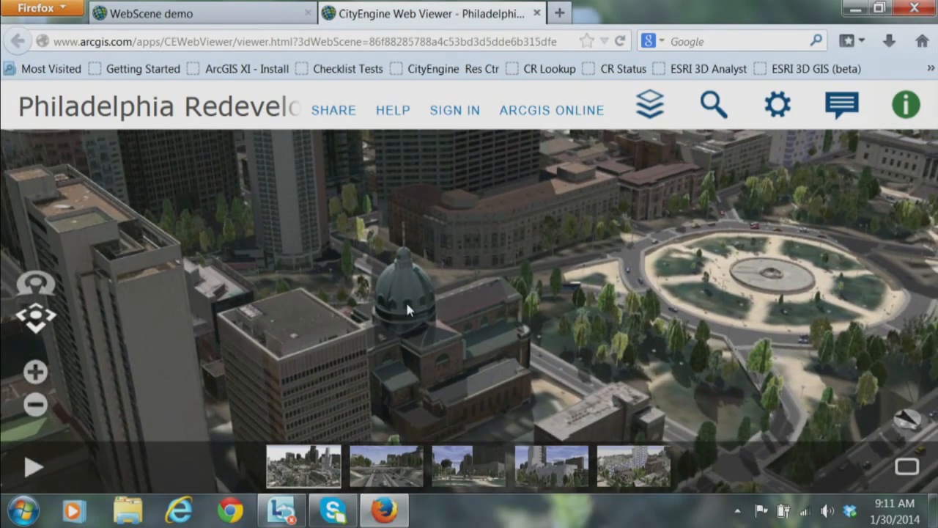
pyautogui.click(659, 110)
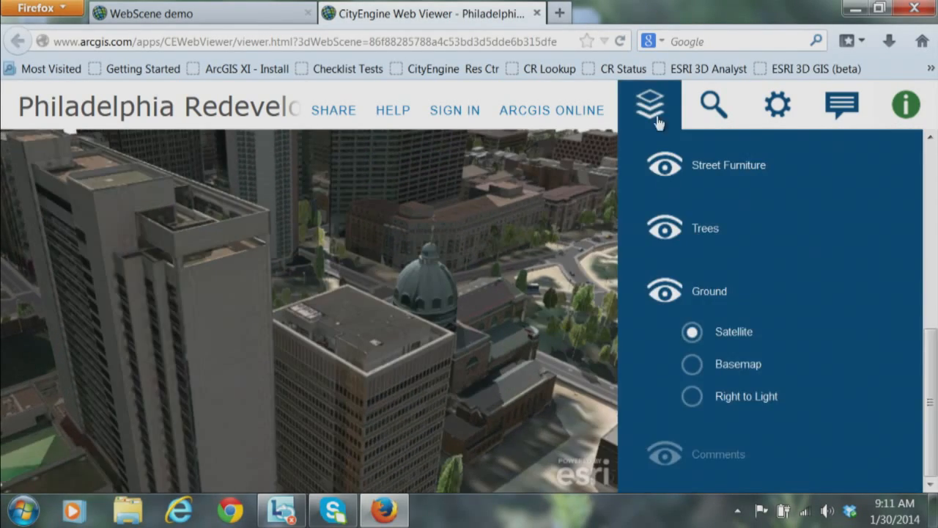
pyautogui.click(650, 110)
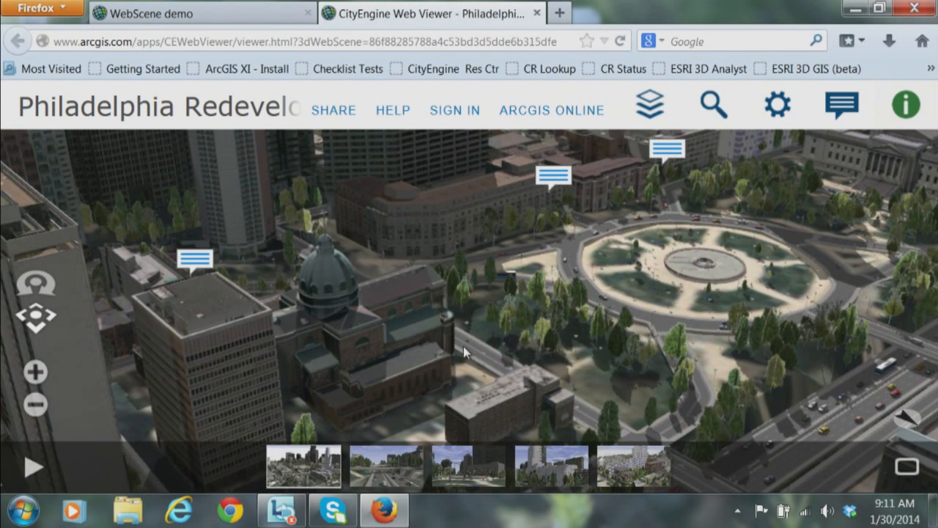
pyautogui.moveTo(458, 358); pyautogui.dragTo(491, 349)
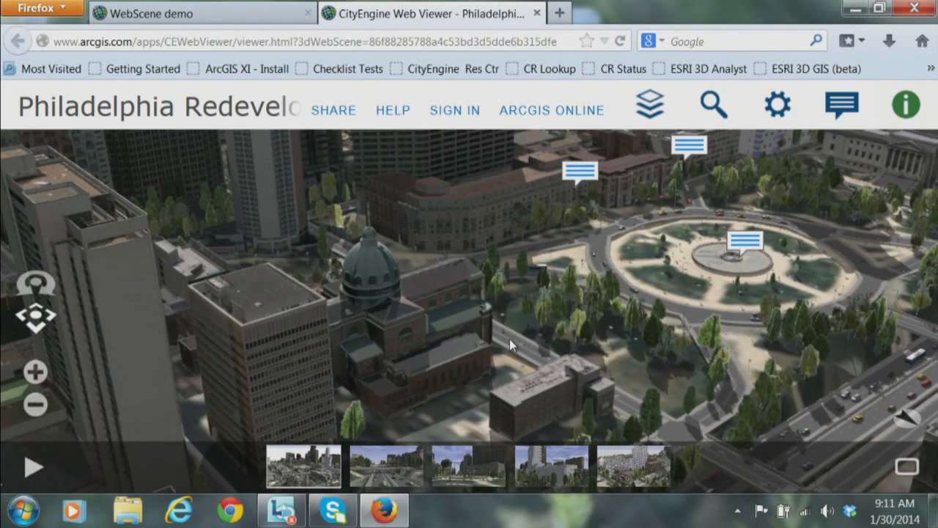
pyautogui.scroll(-6, 509, 339)
pyautogui.moveTo(492, 325); pyautogui.dragTo(479, 317)
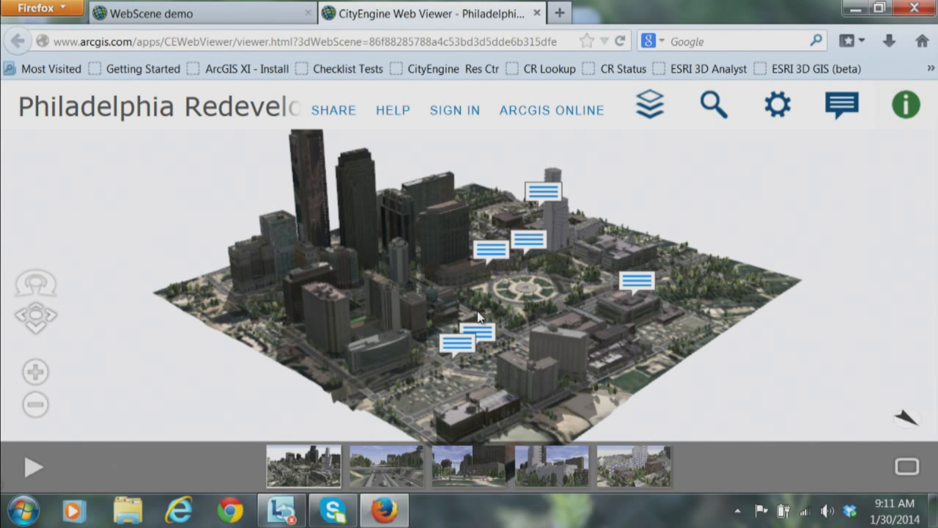
pyautogui.moveTo(473, 308); pyautogui.dragTo(460, 307)
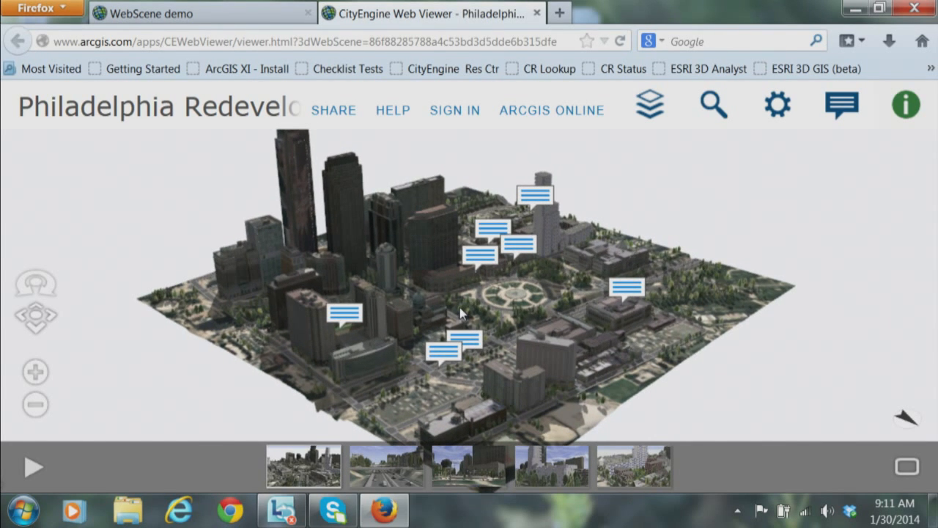
pyautogui.moveTo(460, 307); pyautogui.dragTo(449, 291)
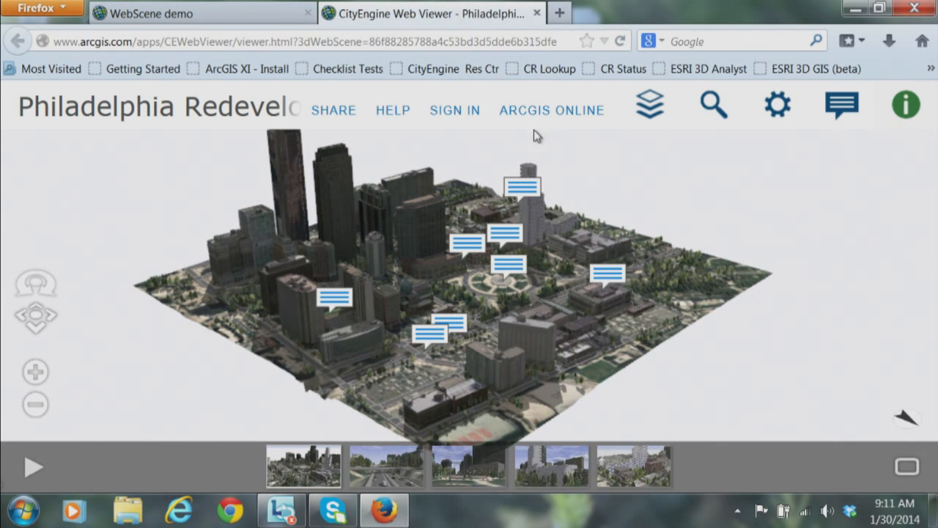
# - Close the Philadelphia scene and examine North America and the Atlantic on the WebScene demo globe
pyautogui.click(536, 14)
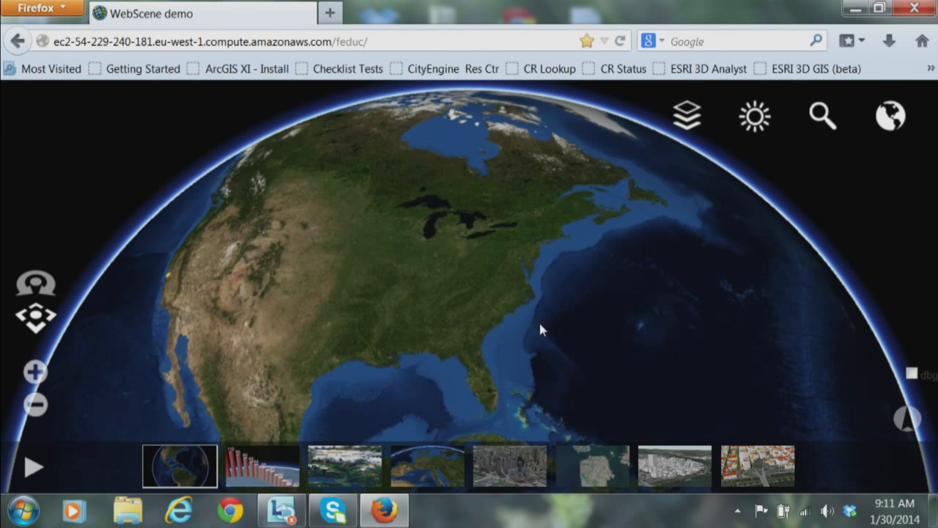
pyautogui.moveTo(473, 289); pyautogui.dragTo(448, 280)
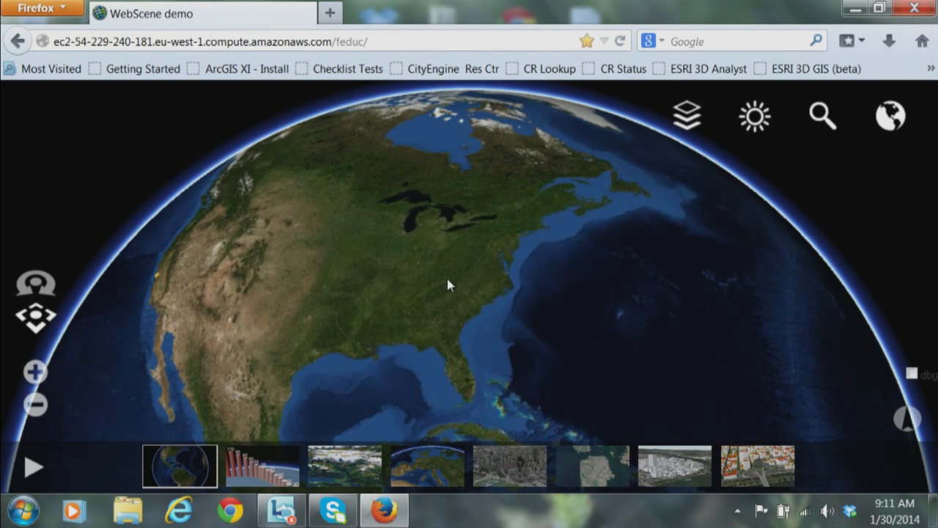
pyautogui.moveTo(519, 256); pyautogui.dragTo(517, 265)
pyautogui.scroll(-4, 516, 262)
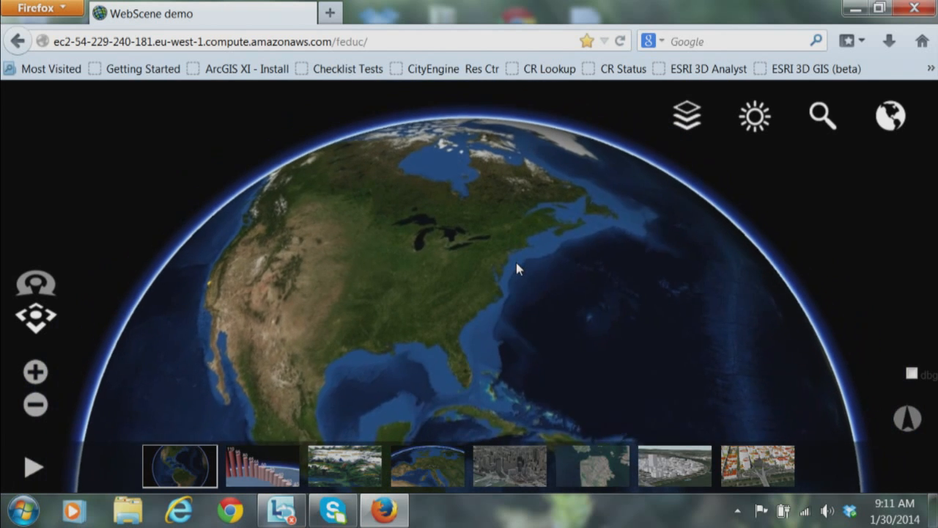
pyautogui.moveTo(491, 298); pyautogui.dragTo(463, 256)
pyautogui.moveTo(467, 272); pyautogui.dragTo(467, 285, button='right')
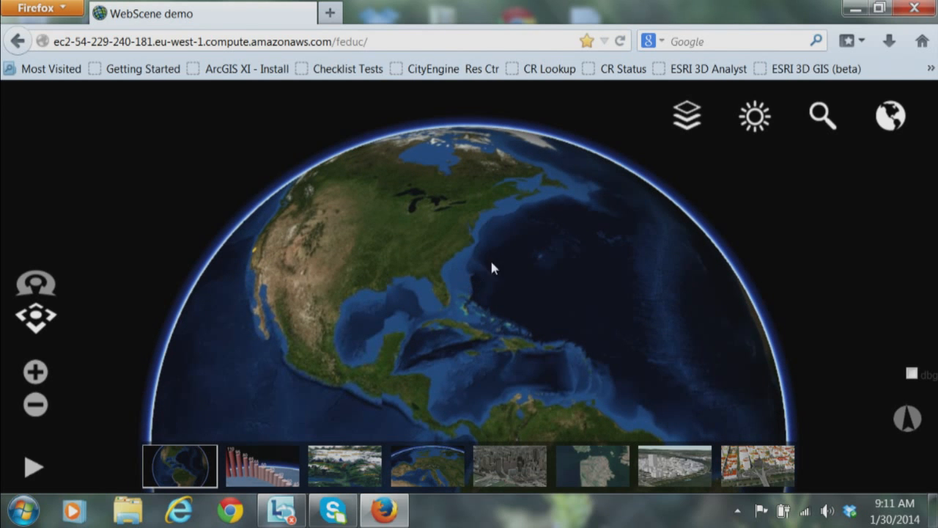
# - Open the Hurricane Andrew bookmark and examine the storm track's columns from the Atlantic to the Gulf coast
pyautogui.click(258, 473)
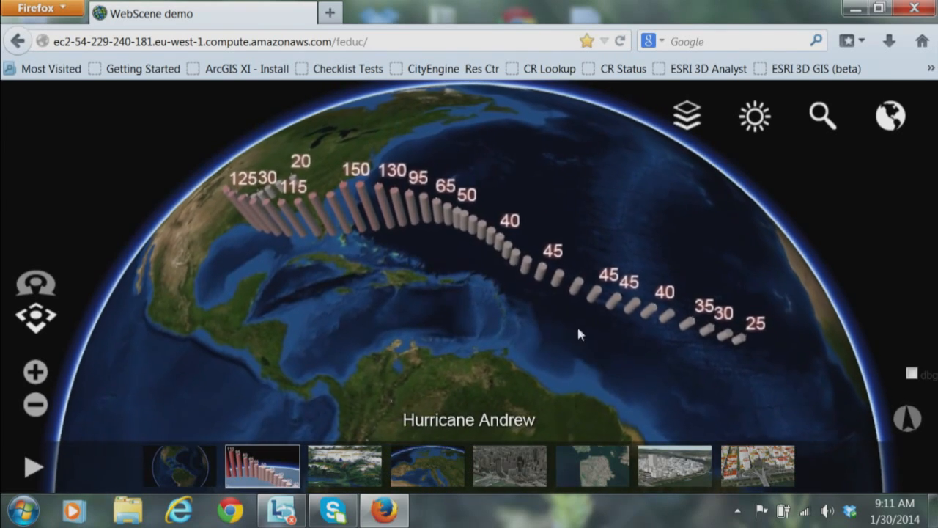
pyautogui.scroll(-2, 566, 316)
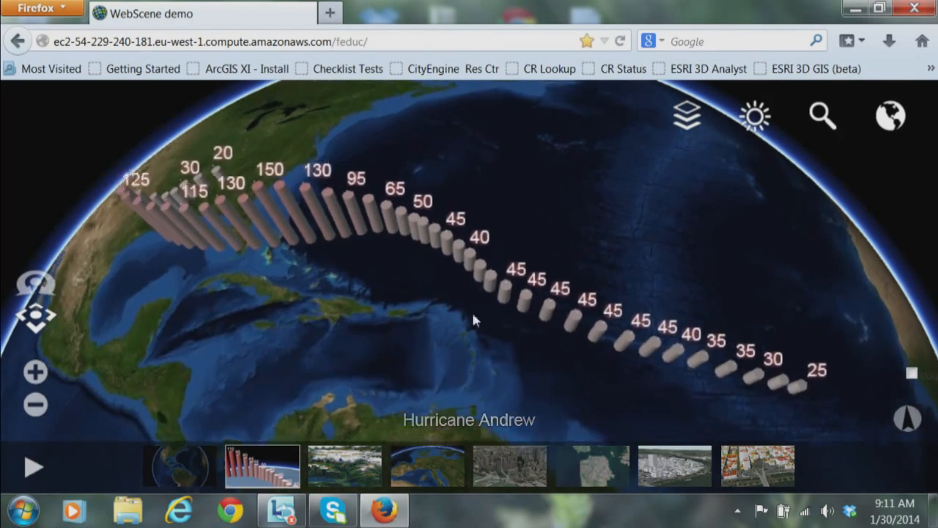
pyautogui.scroll(-2, 768, 358)
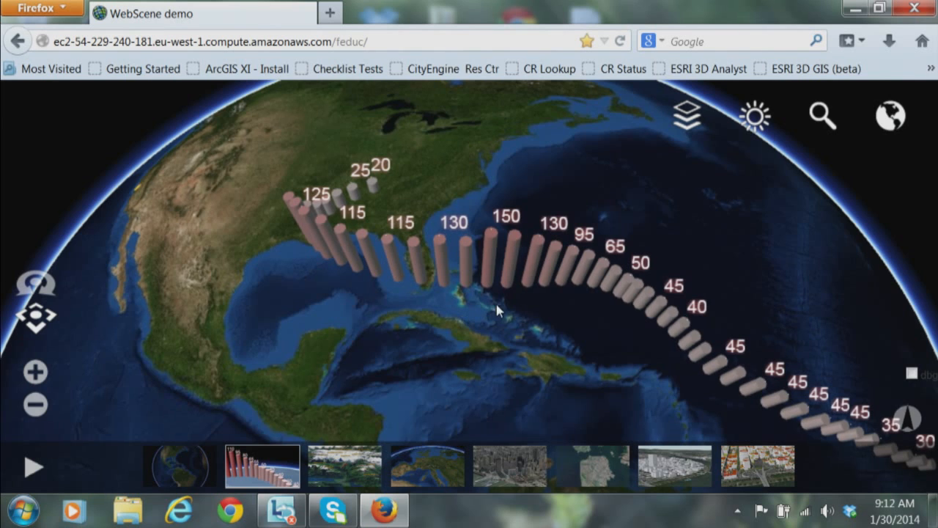
pyautogui.moveTo(496, 312); pyautogui.dragTo(453, 298)
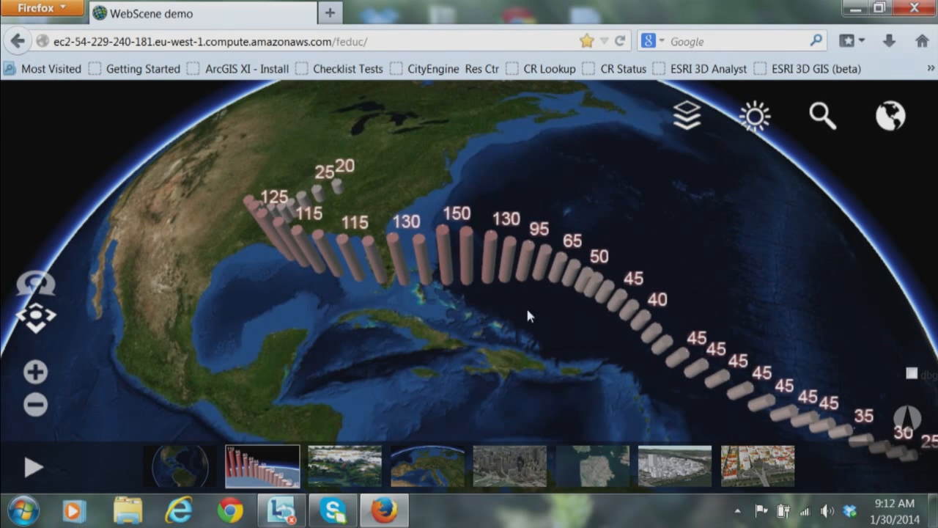
pyautogui.moveTo(528, 315); pyautogui.dragTo(494, 308)
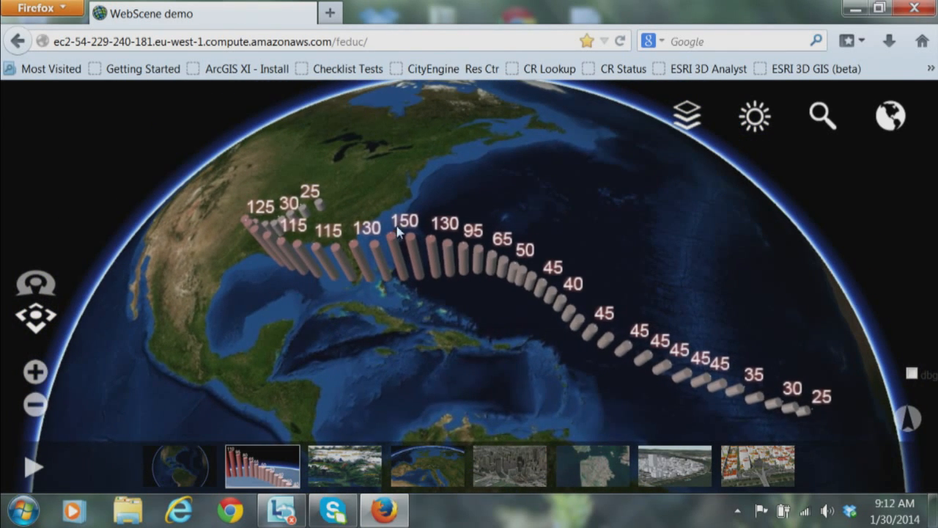
# - Switch the basemap to Oceans and examine the hurricane columns around Florida and along the full track
pyautogui.click(891, 118)
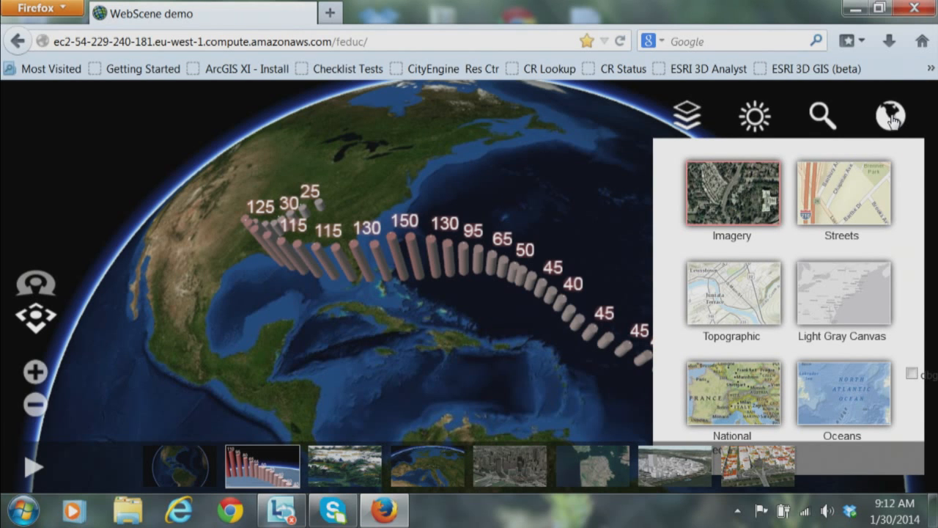
pyautogui.click(841, 397)
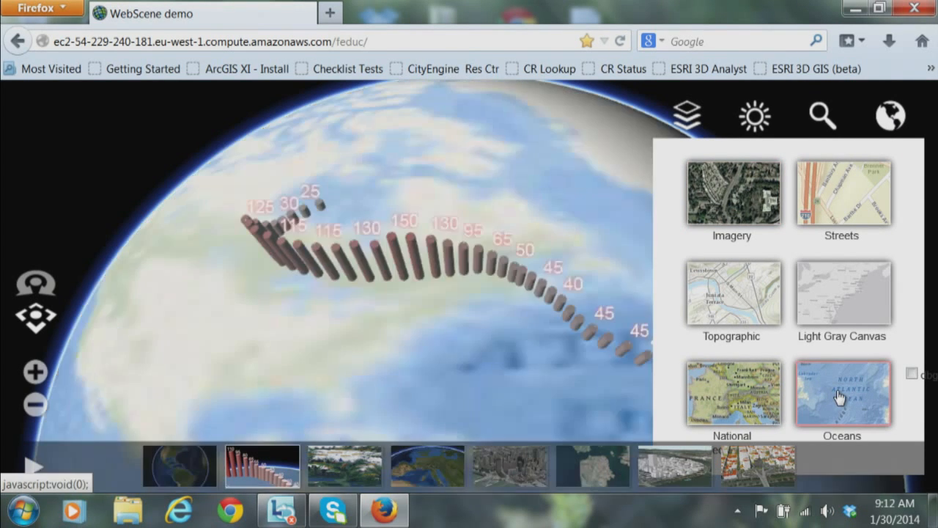
pyautogui.click(893, 116)
pyautogui.scroll(4, 389, 275)
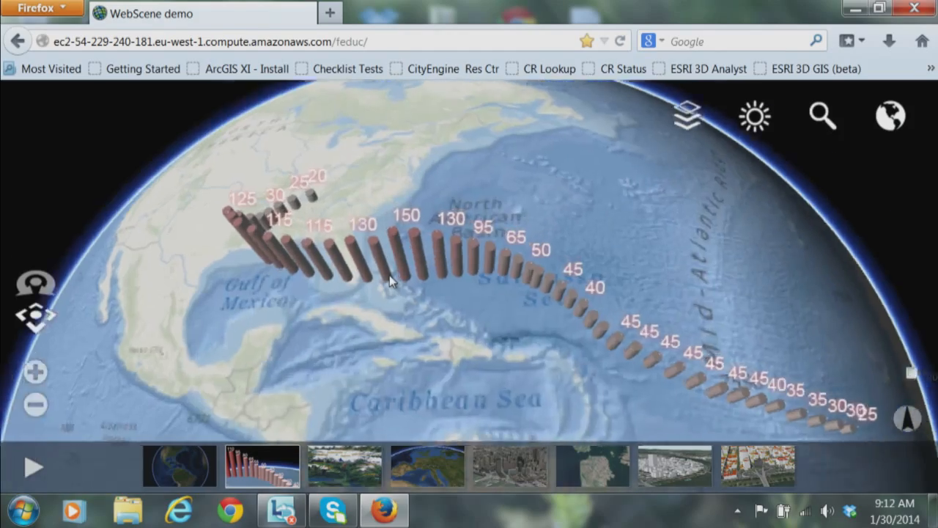
pyautogui.scroll(5, 455, 313)
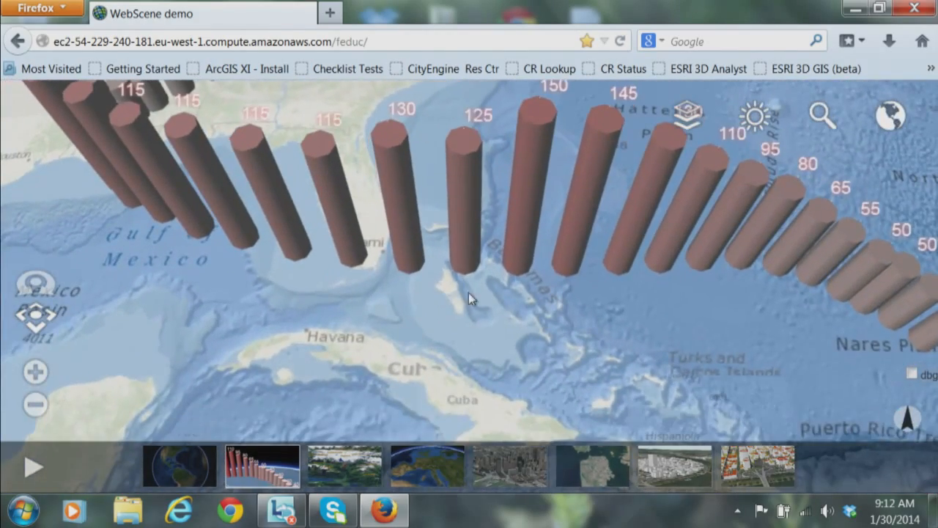
pyautogui.moveTo(432, 294); pyautogui.dragTo(523, 320)
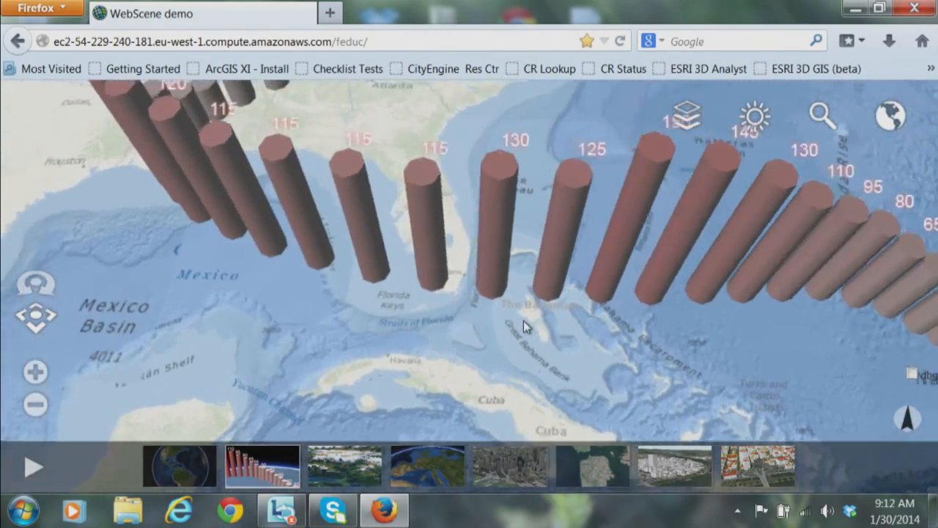
pyautogui.scroll(-5, 439, 316)
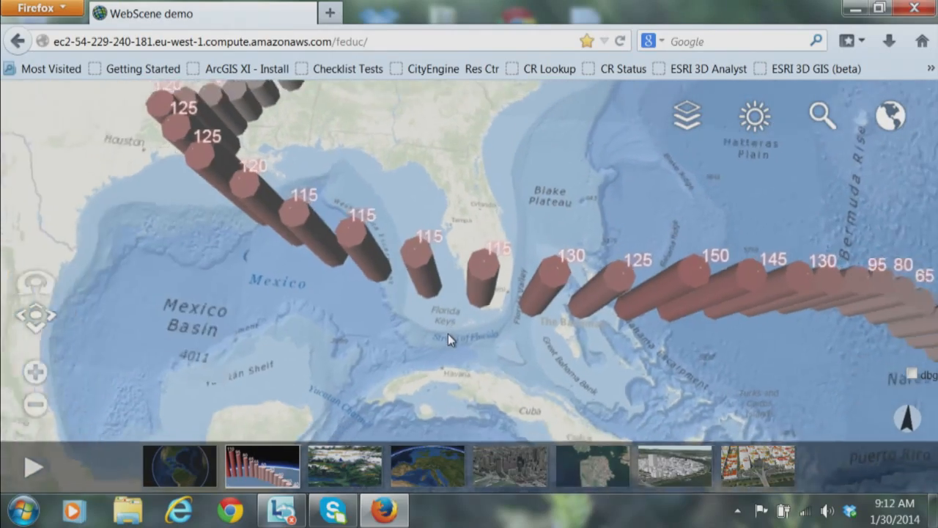
pyautogui.scroll(-5, 436, 301)
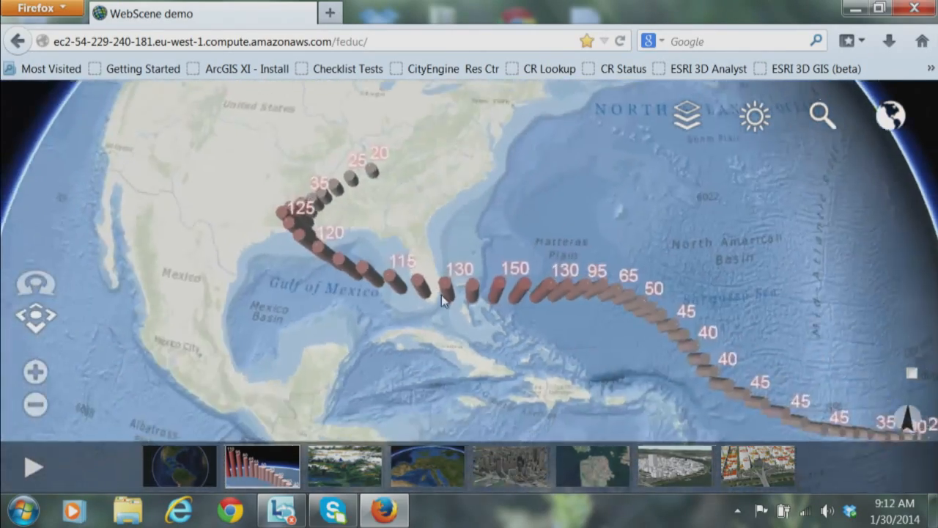
pyautogui.moveTo(443, 301); pyautogui.dragTo(365, 244, button='right')
# - Switch the globe's basemap back to Imagery and dismiss the basemap choices
pyautogui.click(890, 115)
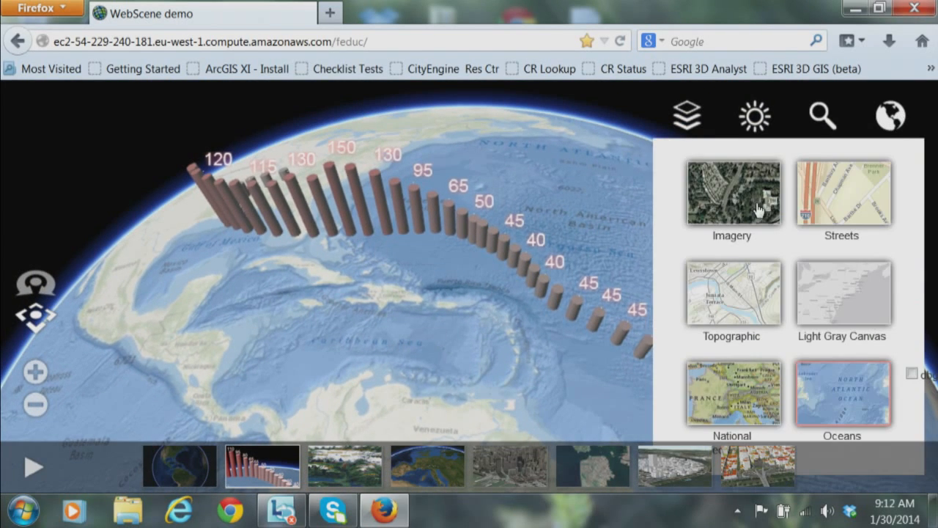
pyautogui.click(751, 200)
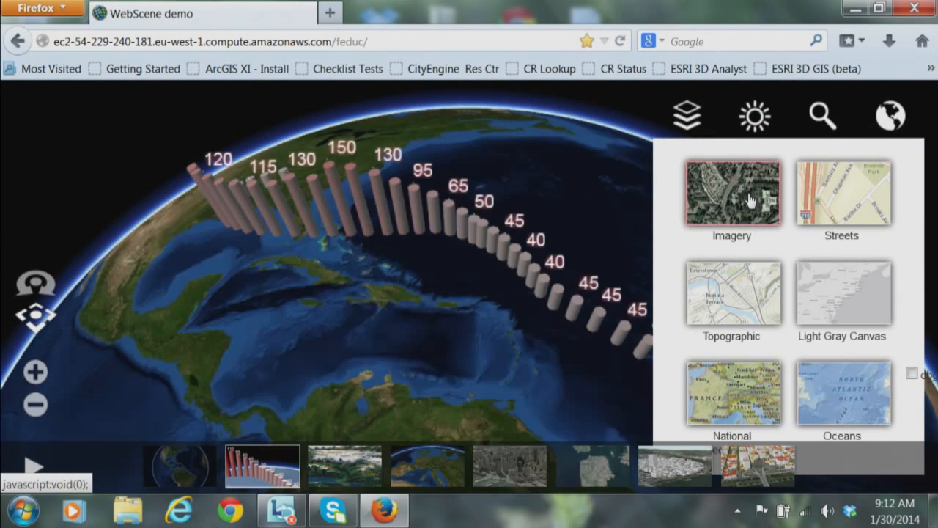
pyautogui.click(894, 119)
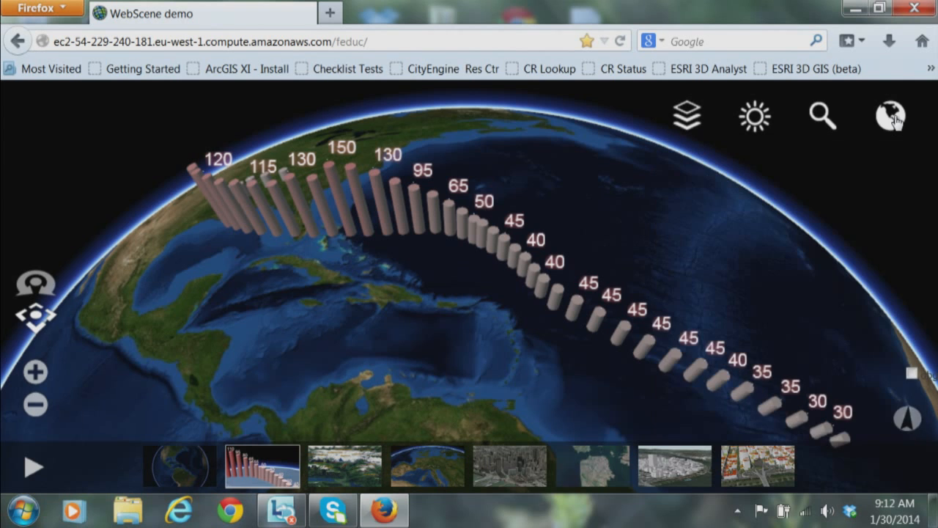
# - Open the mountain bookmark with the Eiger and Jungfrau and examine the red-outlined slopes and the valley settlements up close
pyautogui.click(349, 464)
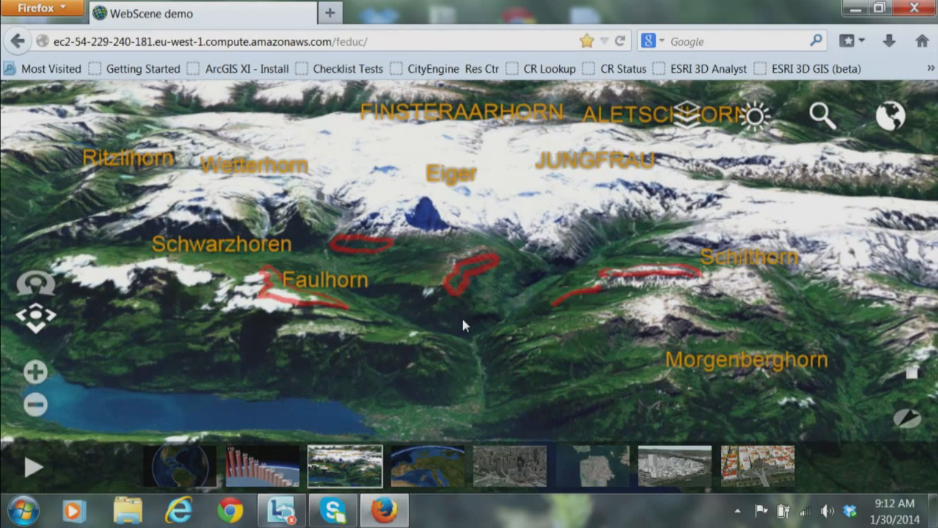
pyautogui.scroll(5, 510, 328)
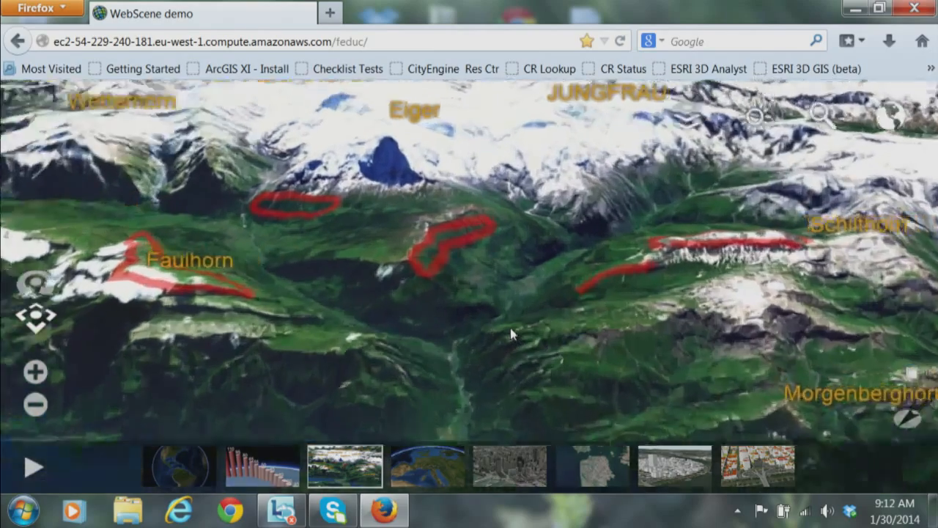
pyautogui.scroll(5, 456, 331)
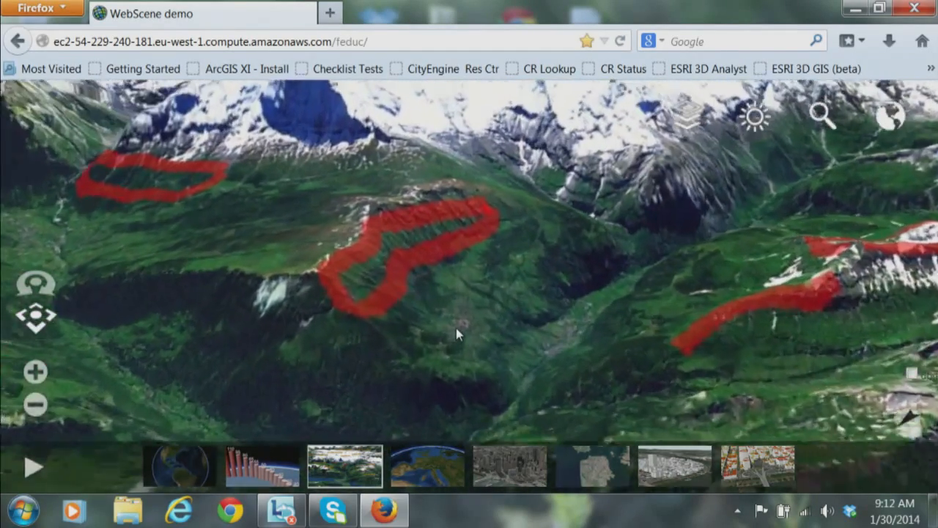
pyautogui.scroll(5, 495, 324)
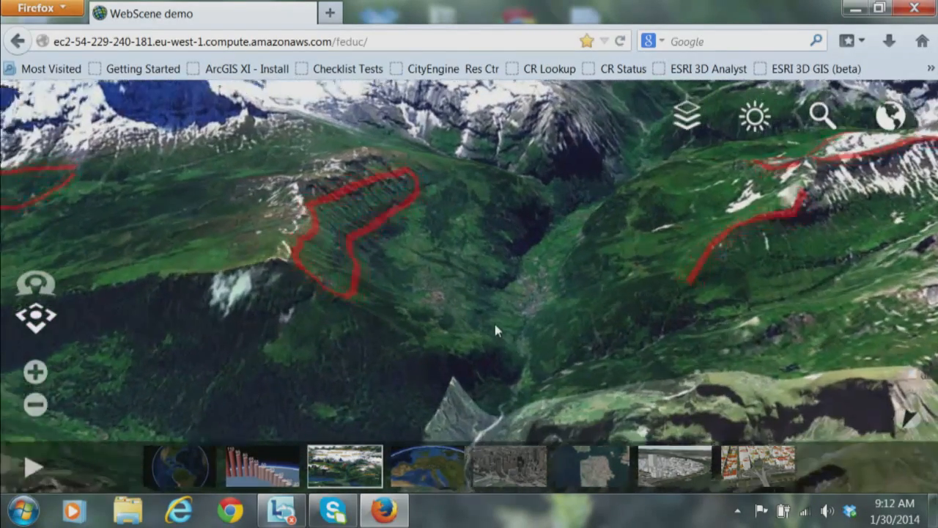
pyautogui.scroll(2, 476, 308)
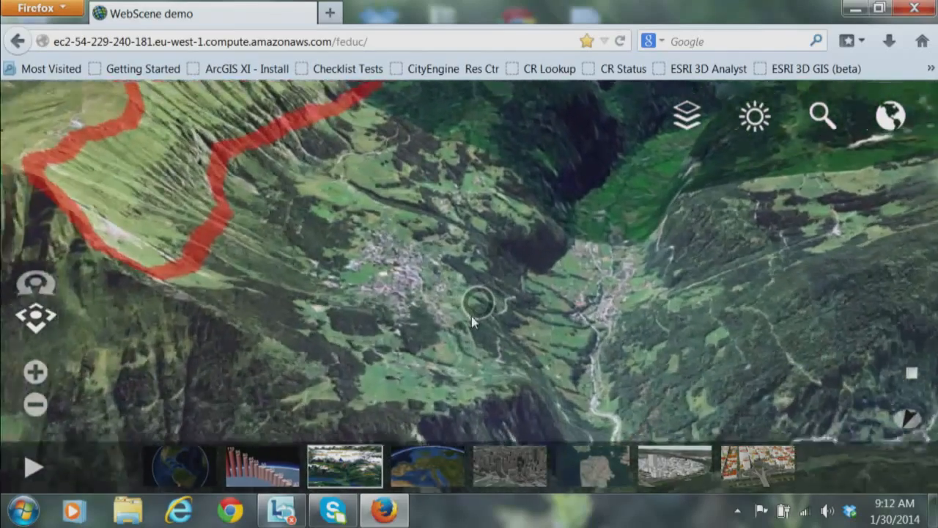
pyautogui.scroll(-2, 479, 305)
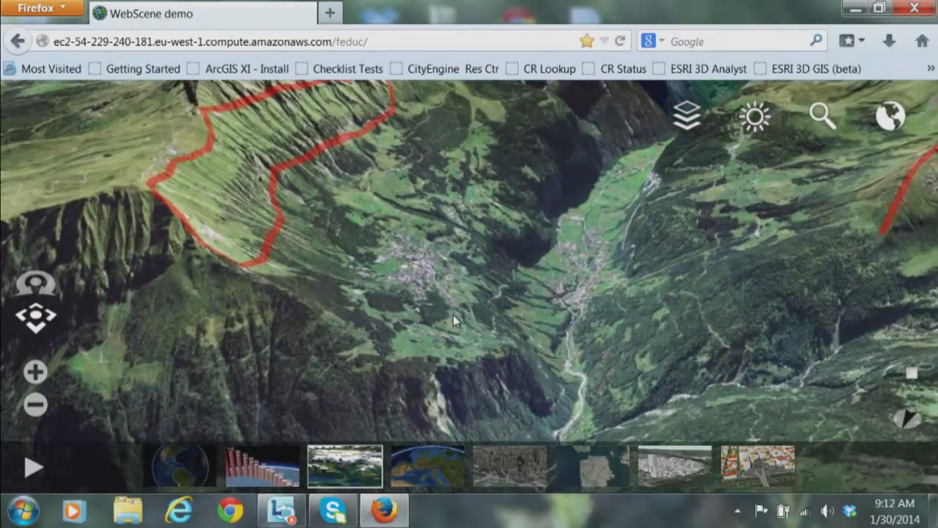
# - Examine the red-outlined slope above the valley from lower angles, with the Eiger and Jungfrau peaks behind it
pyautogui.moveTo(453, 315)
pyautogui.mouseDown(button='right')
pyautogui.moveTo(467, 278)
pyautogui.moveTo(464, 305)
pyautogui.mouseUp(button='right')
pyautogui.moveTo(464, 303); pyautogui.dragTo(451, 345)
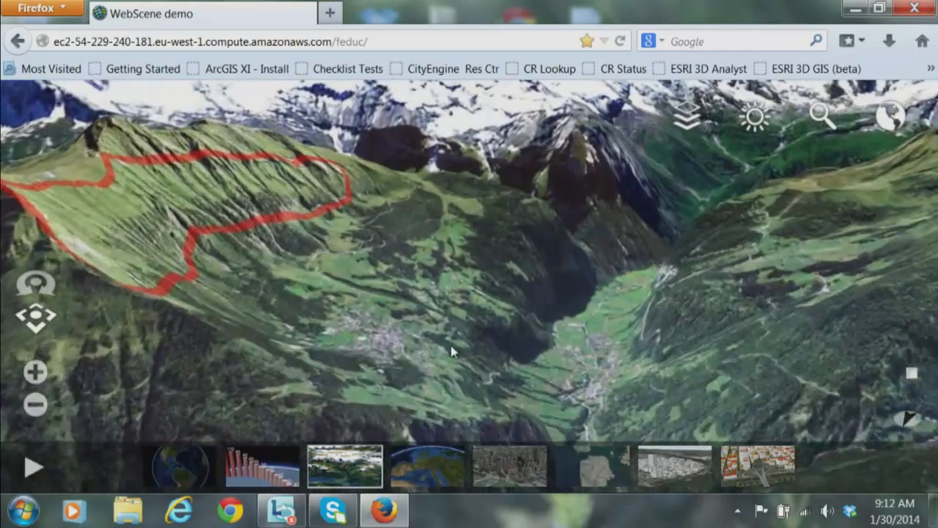
pyautogui.scroll(-3, 450, 346)
pyautogui.moveTo(449, 346); pyautogui.dragTo(446, 122, button='right')
pyautogui.moveTo(416, 365); pyautogui.dragTo(265, 365, button='right')
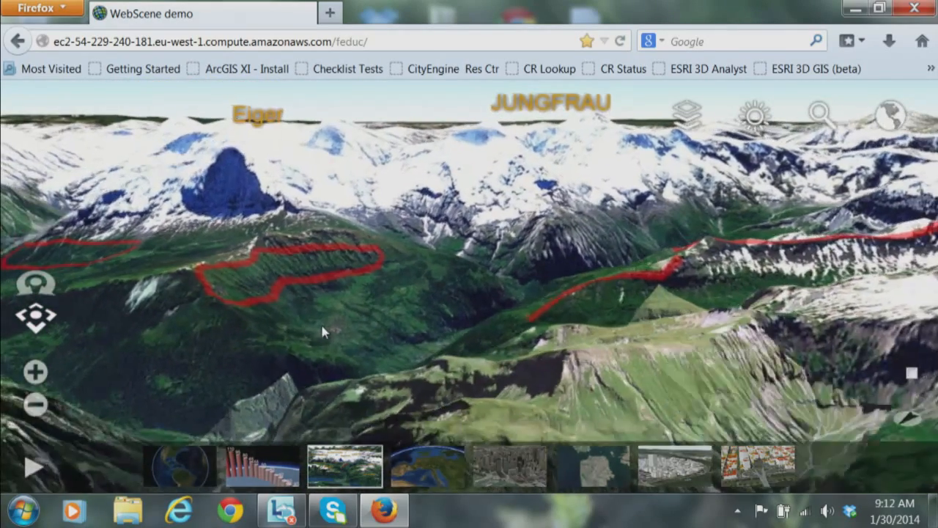
pyautogui.moveTo(322, 326); pyautogui.dragTo(467, 372)
pyautogui.scroll(3, 465, 371)
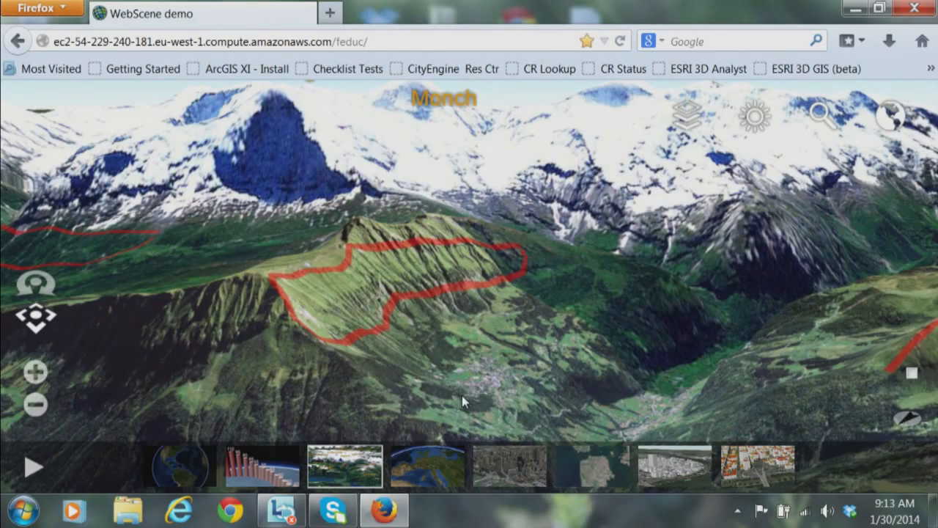
# - Switch from the mountain scene to the Europe bookmark and on to the downtown San Francisco bookmark
pyautogui.scroll(-3, 490, 389)
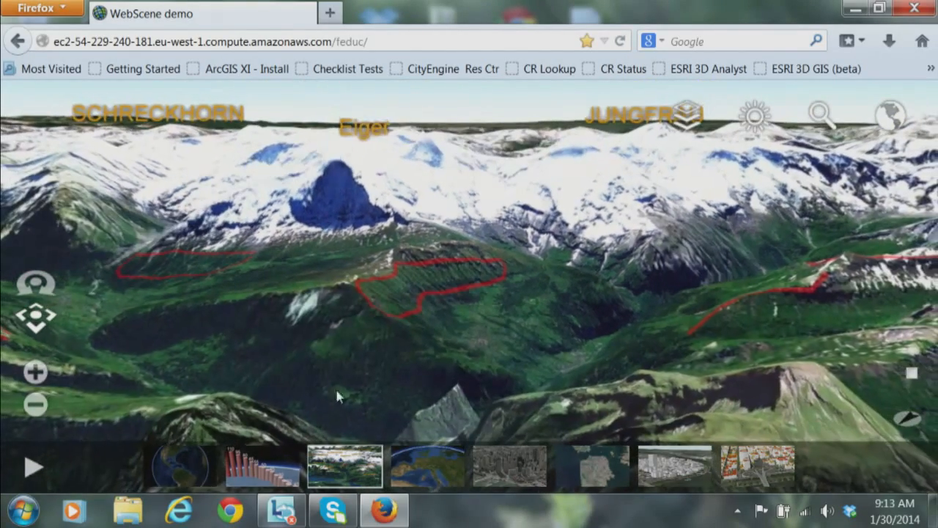
pyautogui.click(405, 470)
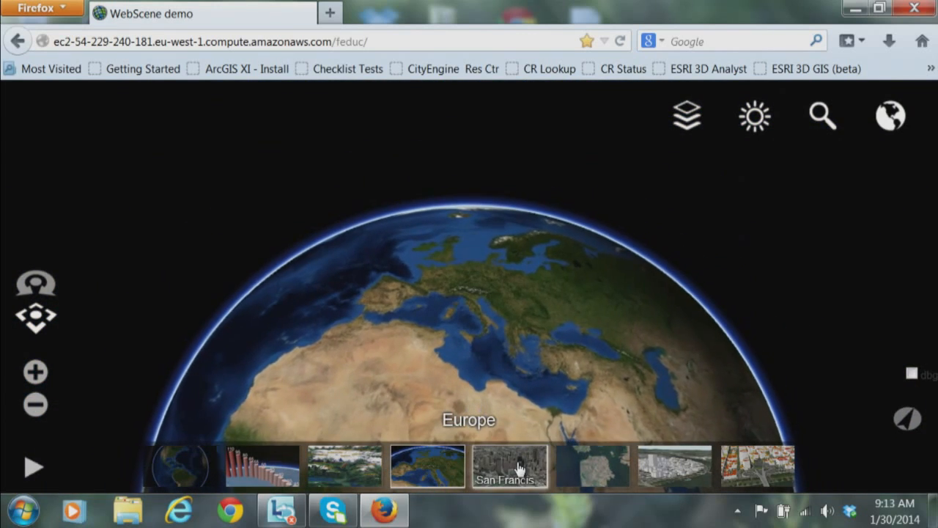
pyautogui.click(518, 468)
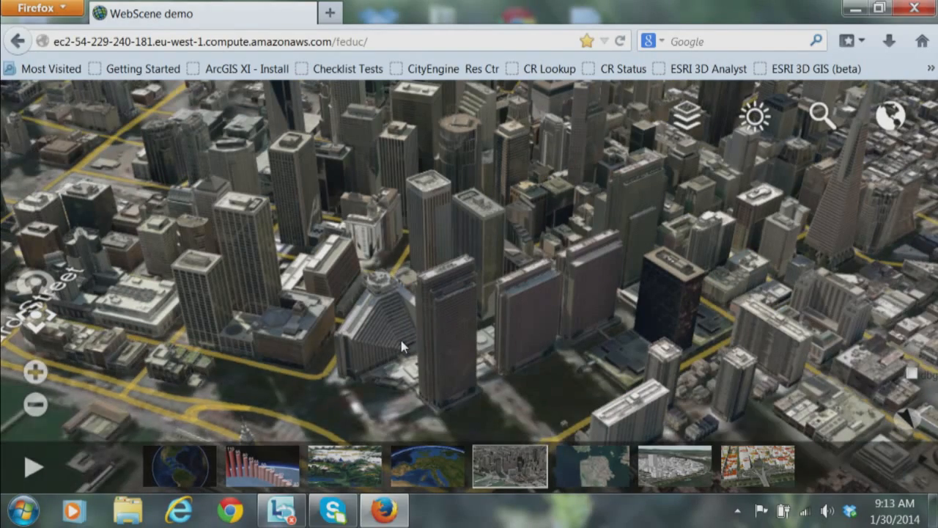
# - Examine San Francisco's downtown towers and the waterfront piers around Washington Street and The Embarcadero from several angles
pyautogui.moveTo(416, 354); pyautogui.dragTo(434, 294)
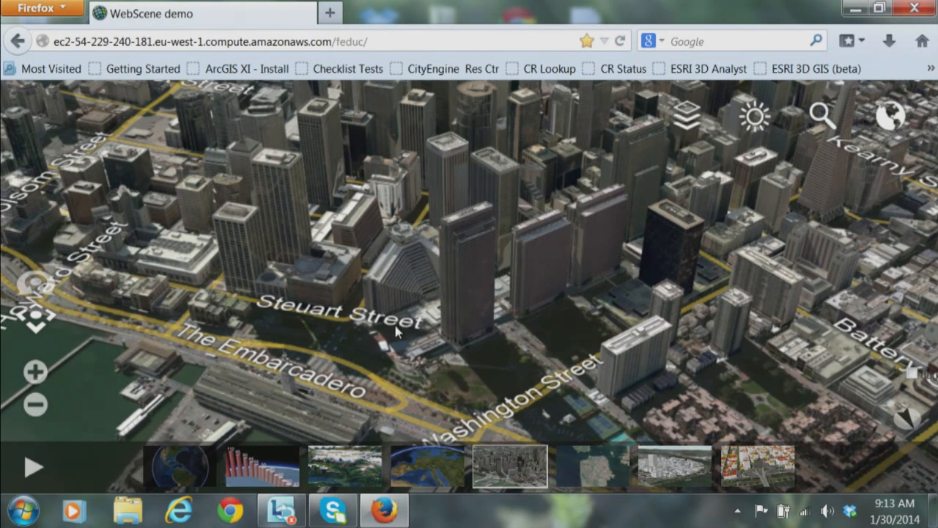
pyautogui.moveTo(371, 337); pyautogui.dragTo(327, 292)
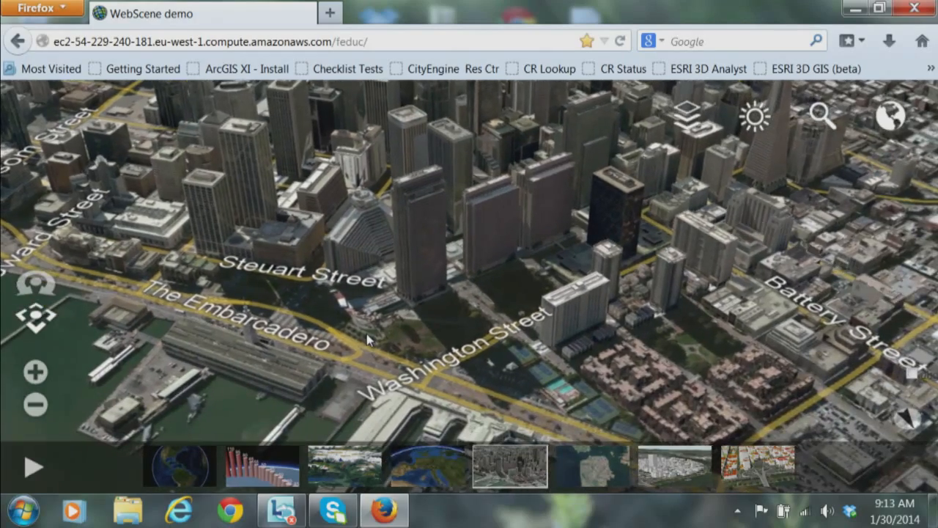
pyautogui.scroll(2, 367, 335)
pyautogui.moveTo(367, 334); pyautogui.dragTo(268, 327, button='right')
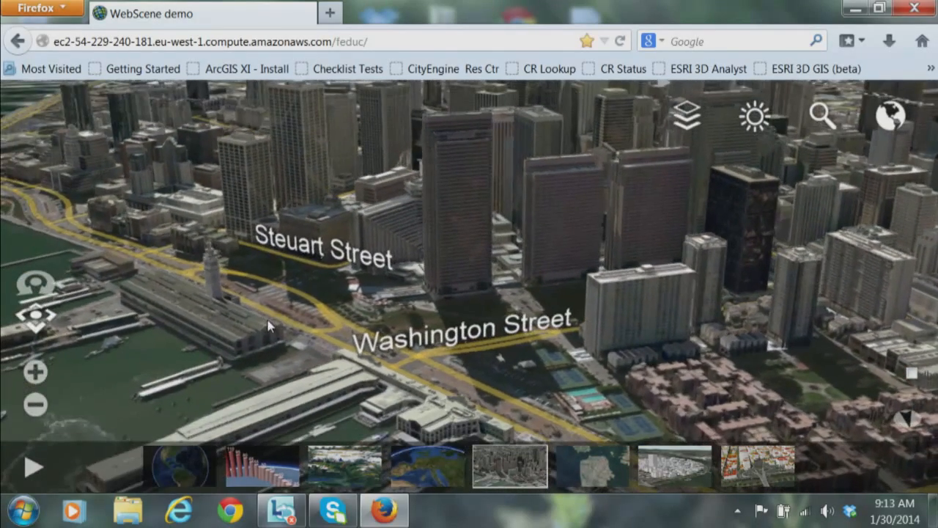
pyautogui.moveTo(463, 375); pyautogui.dragTo(383, 348)
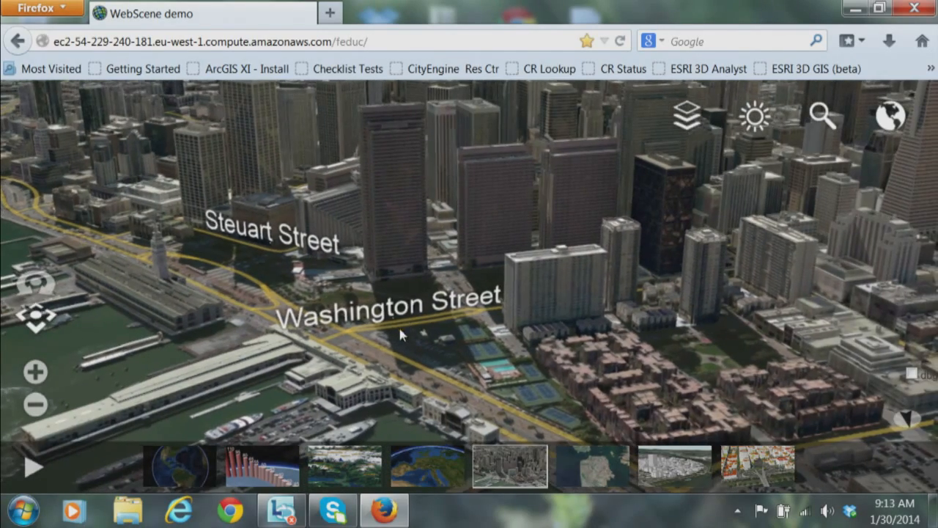
pyautogui.moveTo(423, 376)
pyautogui.mouseDown()
pyautogui.moveTo(408, 363)
pyautogui.moveTo(429, 385)
pyautogui.mouseUp()
pyautogui.moveTo(430, 384); pyautogui.dragTo(484, 434, button='right')
# - Examine the city blocks around Battery Street and Sansome Street and the wider San Francisco street grid
pyautogui.moveTo(685, 359); pyautogui.dragTo(269, 261)
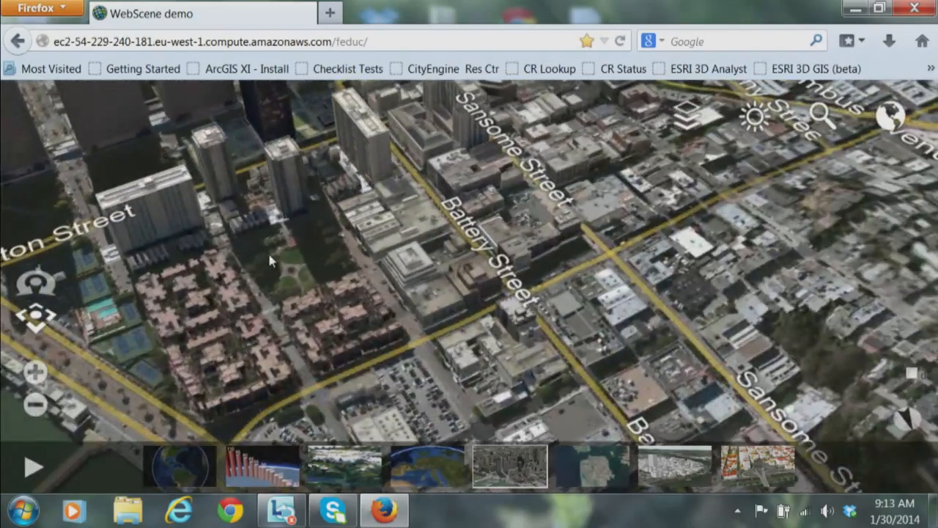
pyautogui.moveTo(760, 244); pyautogui.dragTo(295, 246)
pyautogui.moveTo(407, 245); pyautogui.dragTo(165, 251)
pyautogui.moveTo(432, 330); pyautogui.dragTo(535, 287, button='right')
pyautogui.scroll(-8, 609, 286)
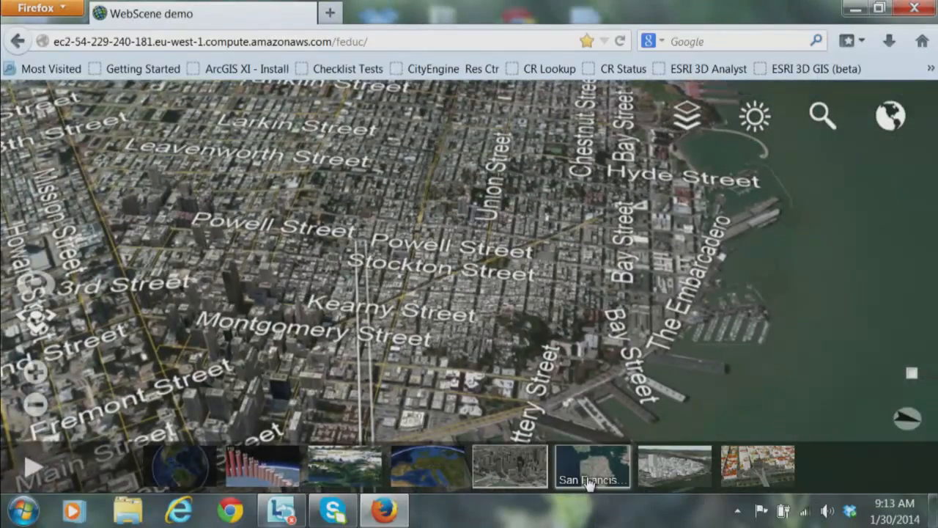
# - Open the San Francisco overview bookmark and examine the city within the whole bay region
pyautogui.click(590, 476)
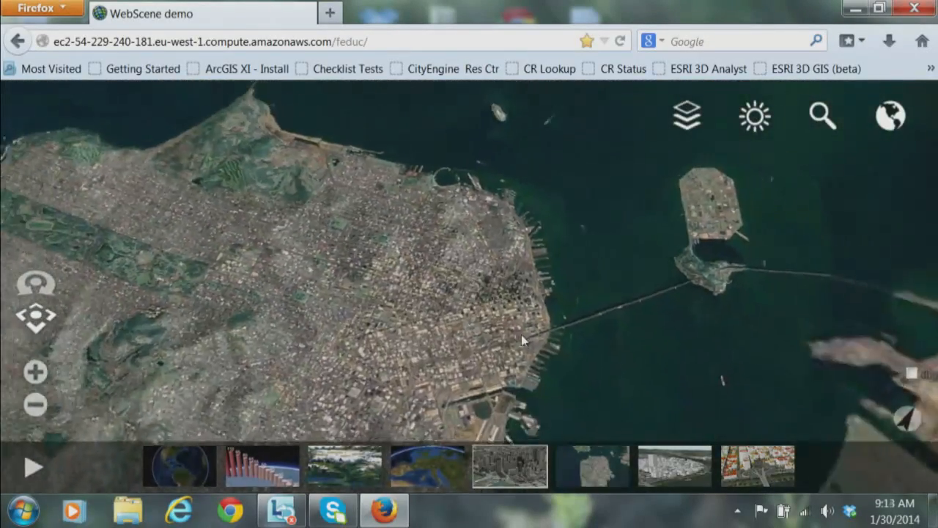
pyautogui.scroll(-3, 519, 342)
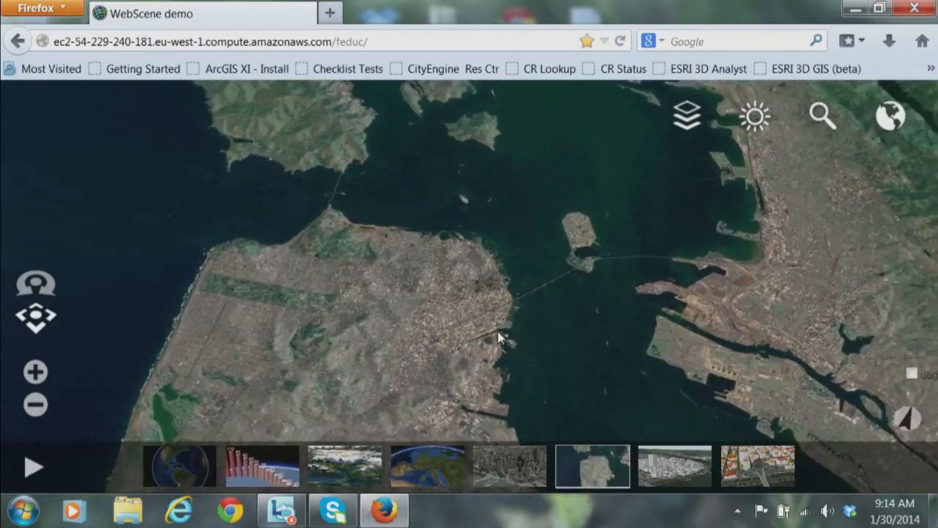
pyautogui.scroll(-5, 492, 334)
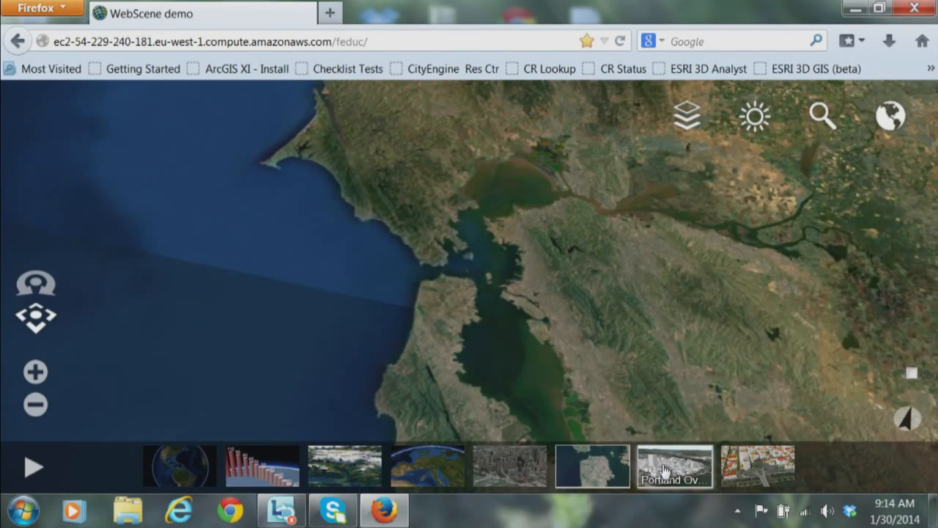
# - Open the Portland overview bookmark and examine the white downtown buildings and the bridges across the river
pyautogui.click(663, 470)
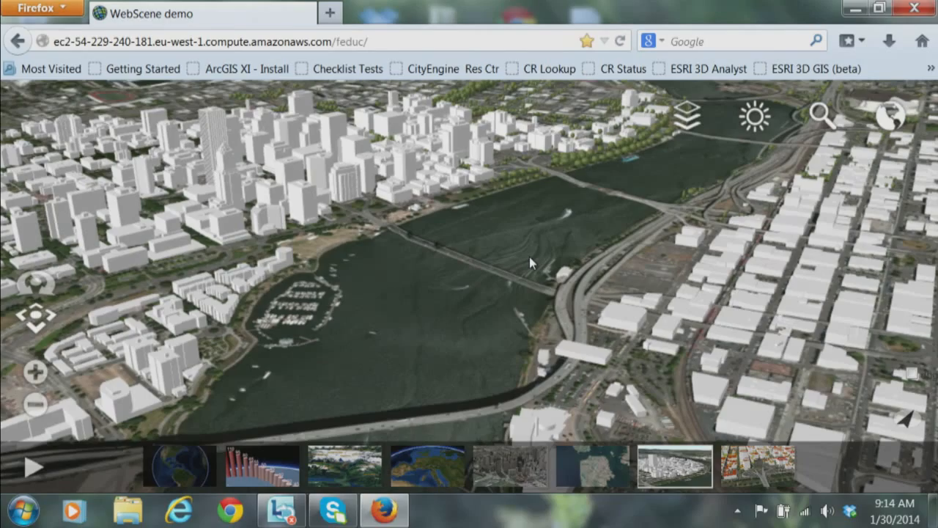
pyautogui.moveTo(520, 189); pyautogui.dragTo(456, 306)
pyautogui.moveTo(485, 308); pyautogui.dragTo(474, 330, button='right')
pyautogui.scroll(-3, 474, 330)
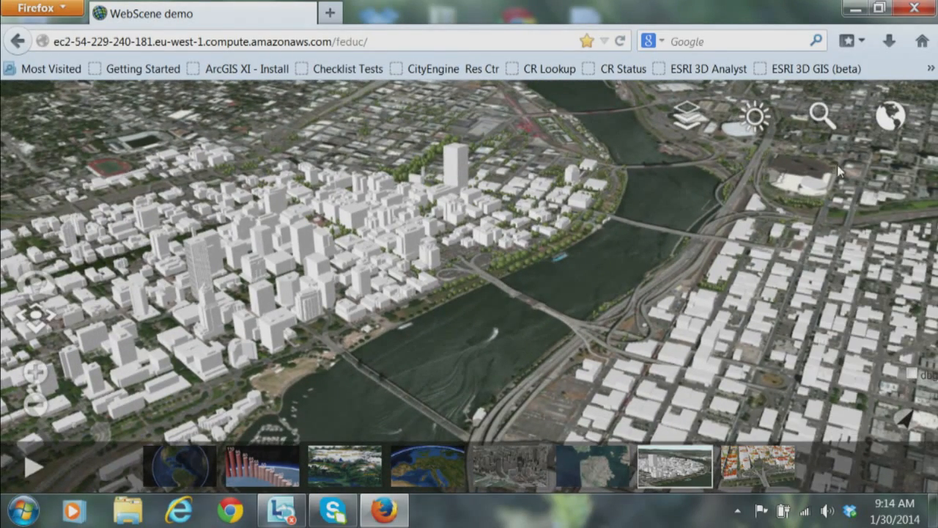
# - Switch the Portland scene's basemap to Streets and dismiss the basemap choices
pyautogui.click(892, 117)
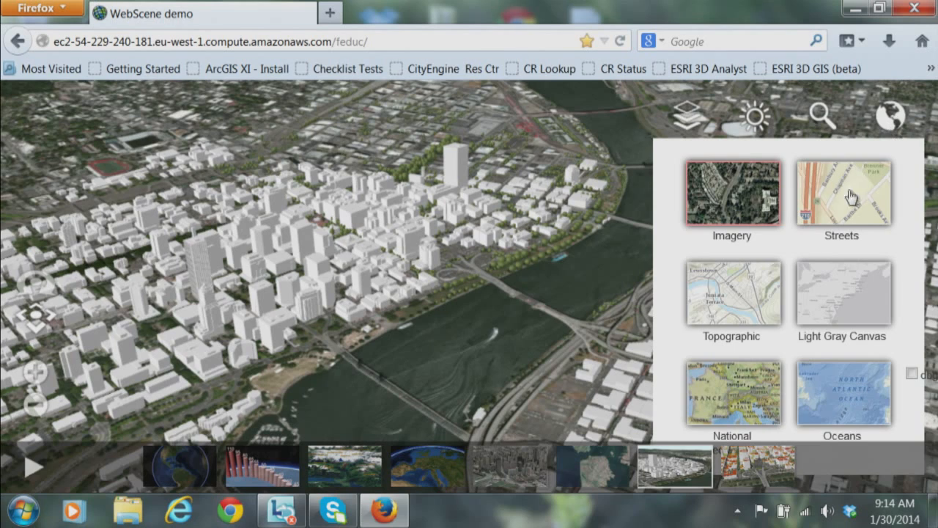
pyautogui.click(852, 208)
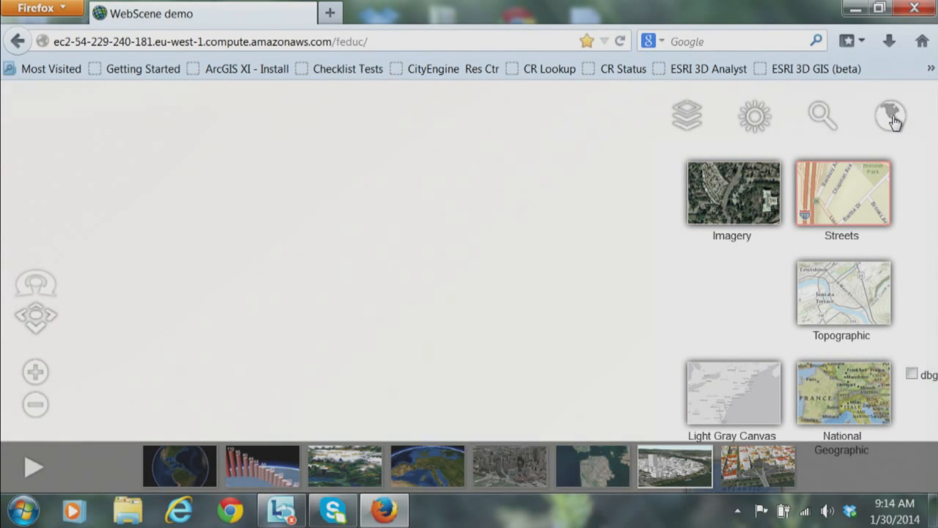
pyautogui.click(894, 121)
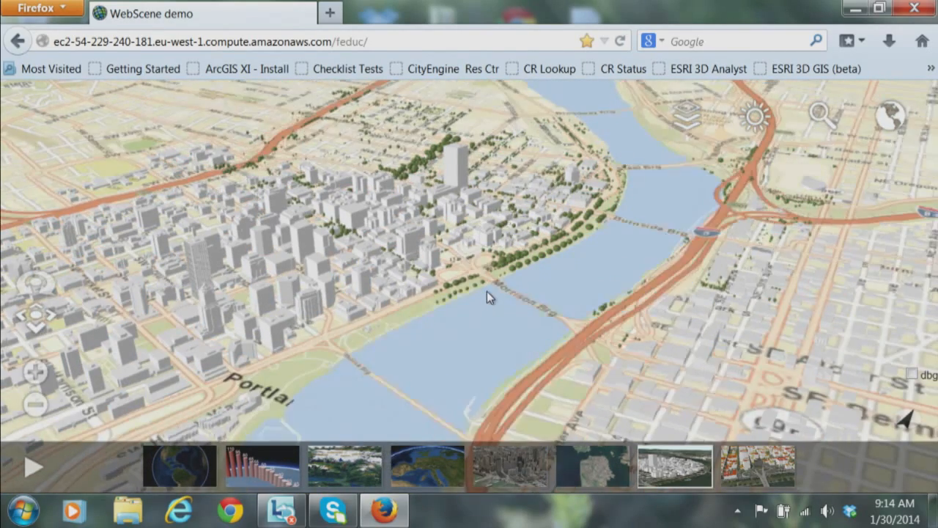
# - Examine the riverside trees and nearby buildings around the Morrison Bridge up close from both ends of the park
pyautogui.scroll(3, 501, 291)
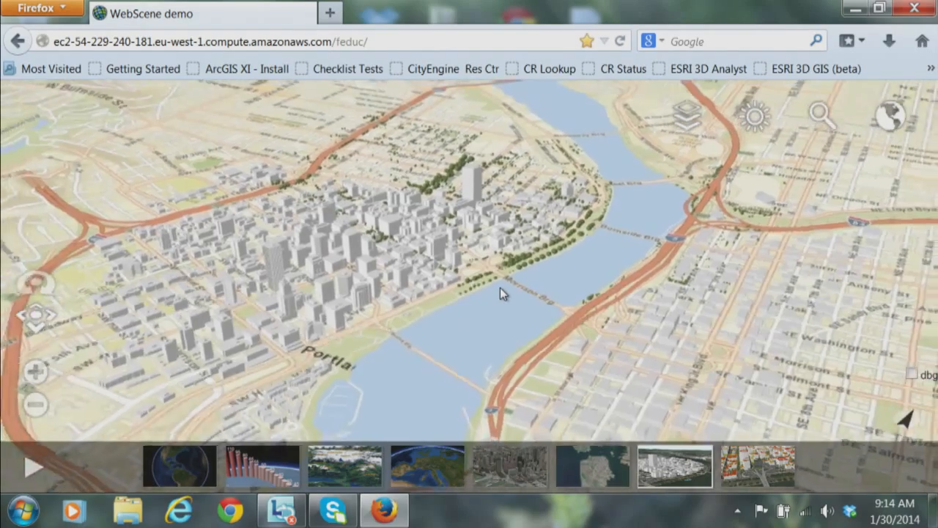
pyautogui.scroll(5, 504, 241)
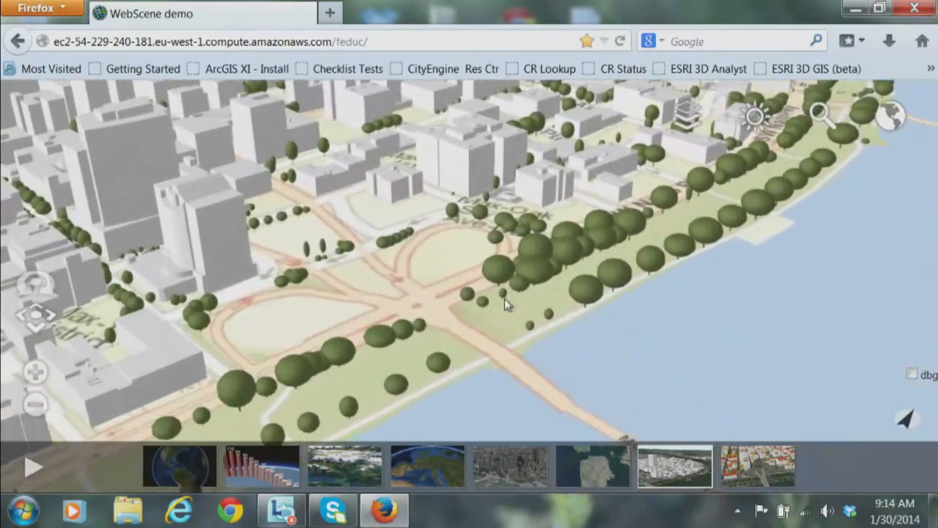
pyautogui.scroll(-3, 505, 292)
pyautogui.scroll(-3, 508, 292)
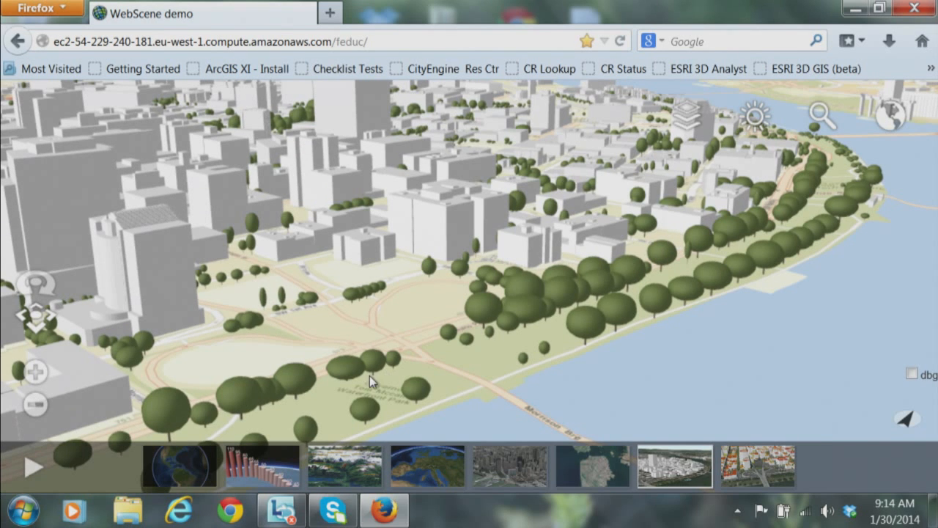
pyautogui.scroll(3, 590, 324)
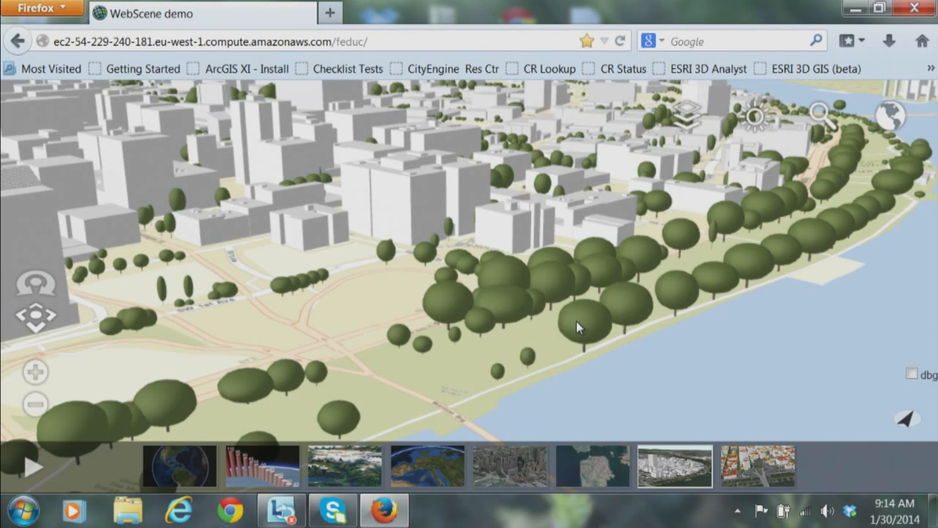
pyautogui.moveTo(537, 308); pyautogui.dragTo(192, 340, button='right')
pyautogui.moveTo(298, 308); pyautogui.dragTo(437, 303)
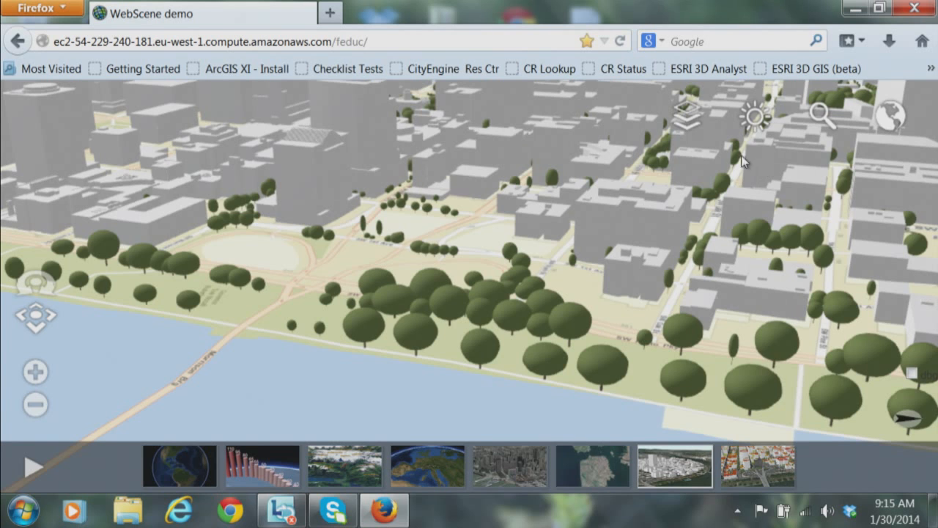
# - Turn on direct shadows cast by sunlight and set the time of day to 2:50 PM
pyautogui.click(755, 119)
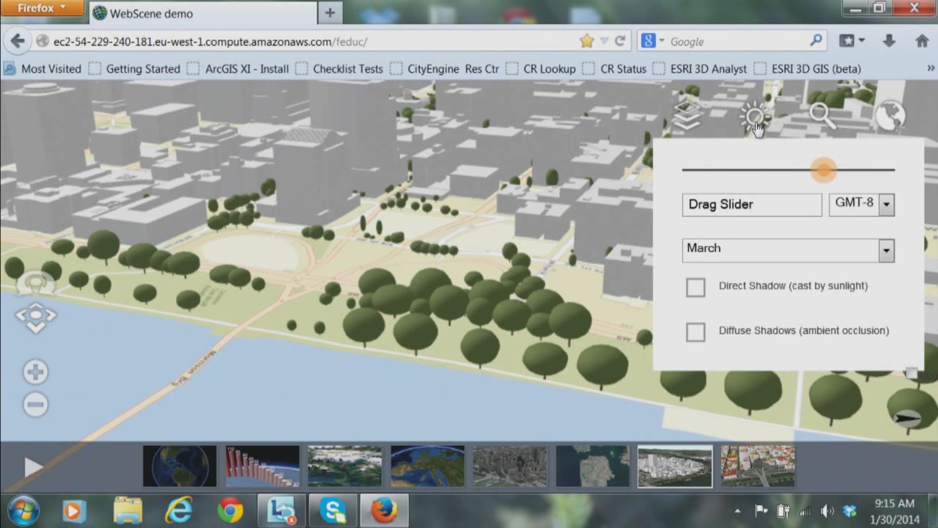
pyautogui.click(697, 289)
pyautogui.moveTo(824, 171)
pyautogui.mouseDown()
pyautogui.moveTo(785, 174)
pyautogui.moveTo(835, 178)
pyautogui.mouseUp()
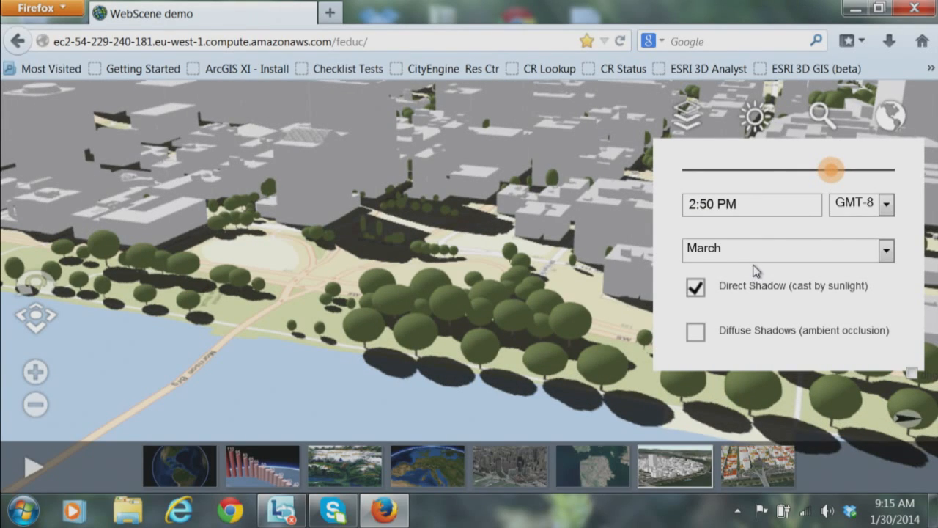
# - Show the Proposed Building layer of the Portland scene and view the dark building among its neighbours
pyautogui.moveTo(398, 314); pyautogui.dragTo(579, 371, button='right')
pyautogui.click(690, 126)
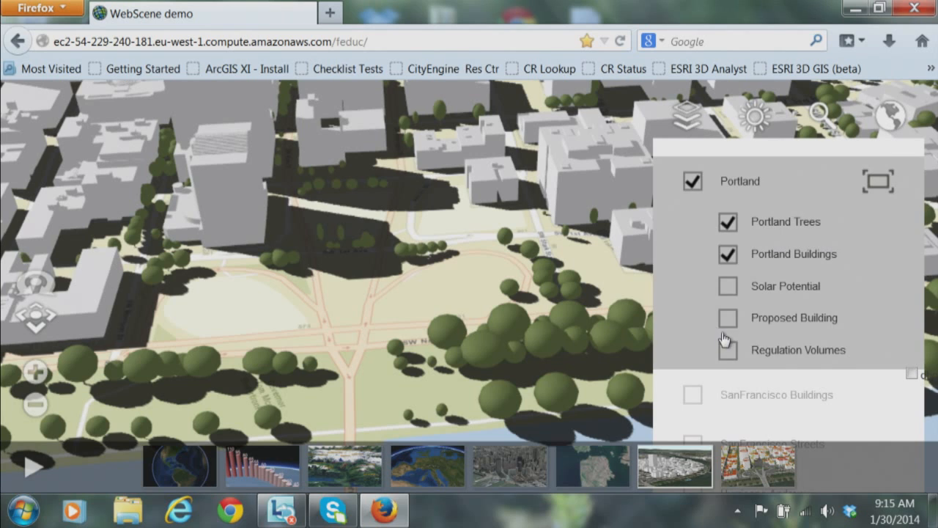
pyautogui.click(728, 319)
pyautogui.moveTo(360, 236); pyautogui.dragTo(345, 319)
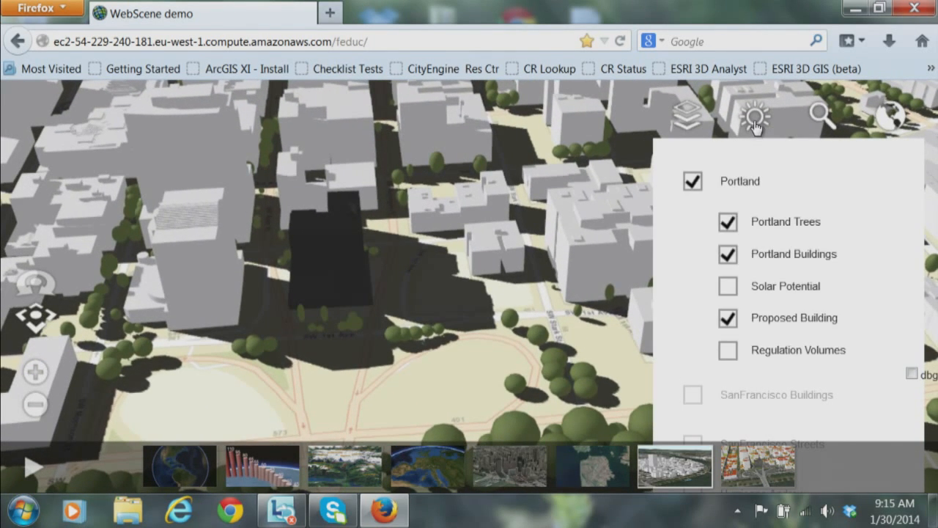
# - Set the sunlight month to July and the time of day to 10:14 AM
pyautogui.click(756, 119)
pyautogui.click(874, 256)
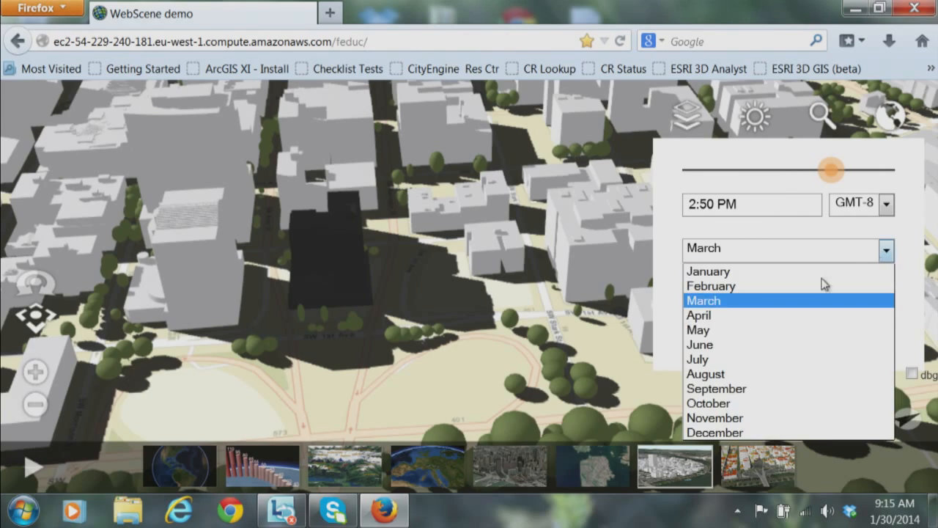
pyautogui.click(730, 360)
pyautogui.moveTo(814, 174); pyautogui.dragTo(761, 179)
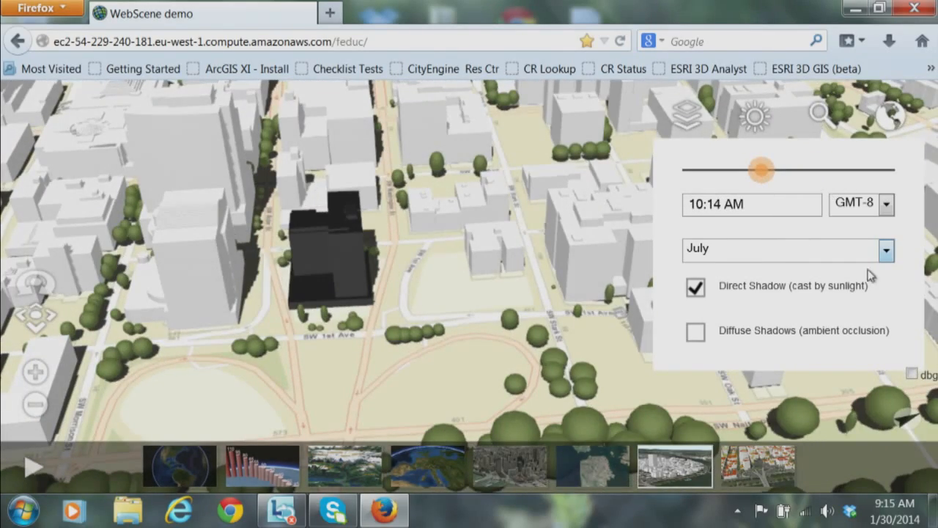
# - Set the sunlight month to November and the time to 2:09 PM, and dismiss the daylight settings
pyautogui.click(886, 250)
pyautogui.click(769, 418)
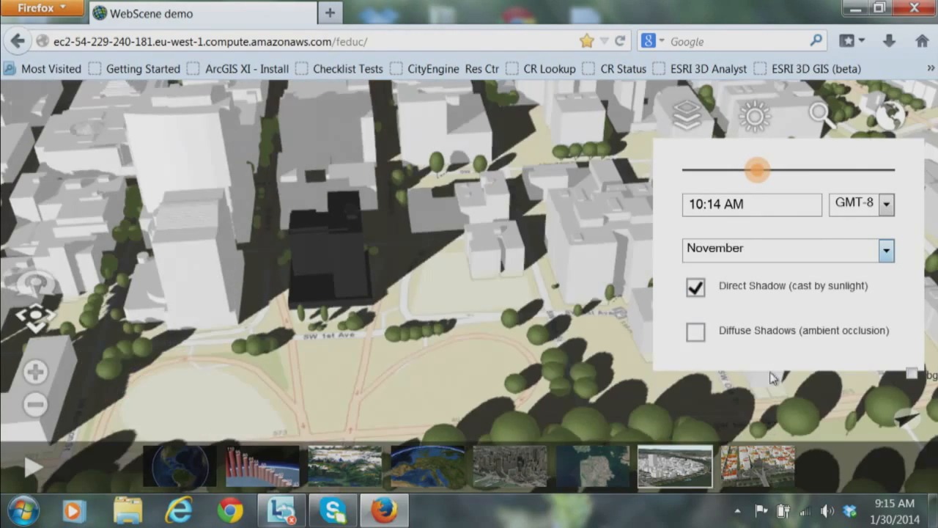
pyautogui.moveTo(750, 182); pyautogui.dragTo(836, 189)
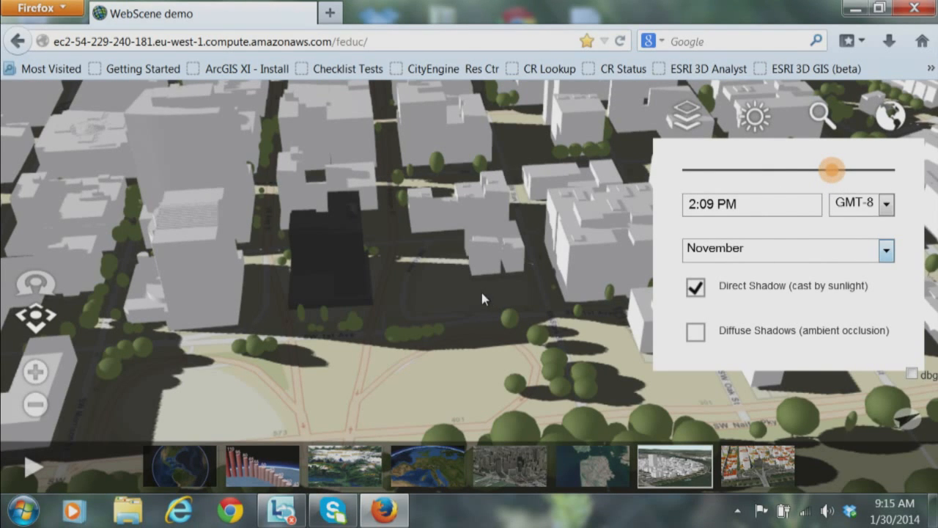
pyautogui.click(759, 123)
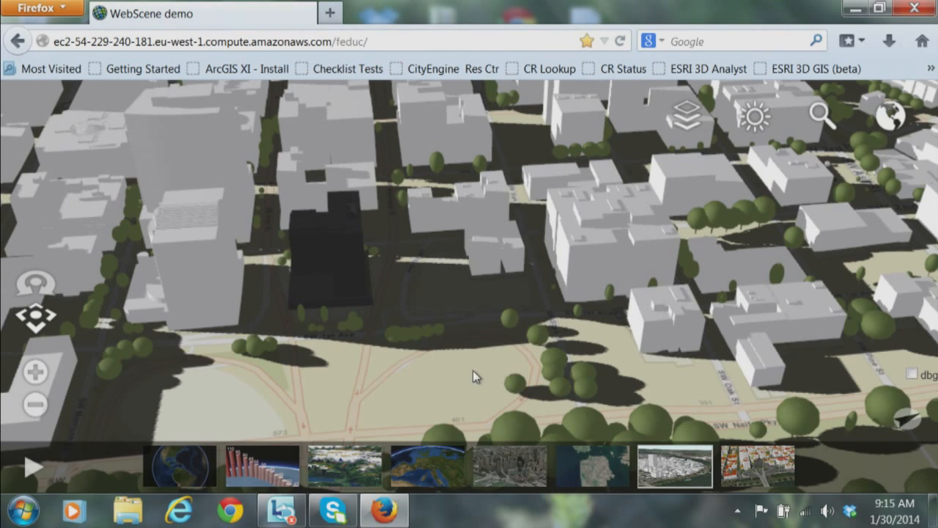
# - Examine Portland within its surrounding region and the western United States on the Streets globe
pyautogui.scroll(-5, 470, 375)
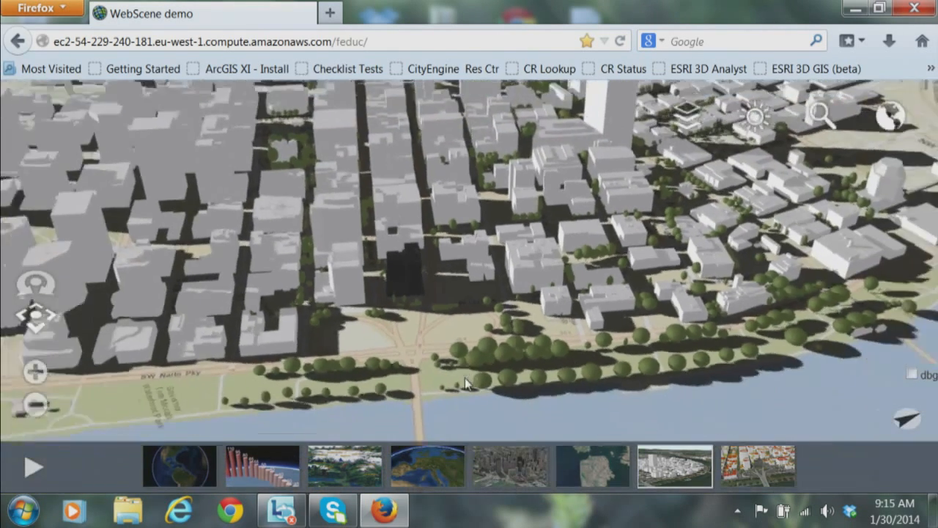
pyautogui.moveTo(464, 378); pyautogui.dragTo(466, 350)
pyautogui.scroll(-5, 465, 349)
pyautogui.scroll(-10, 464, 350)
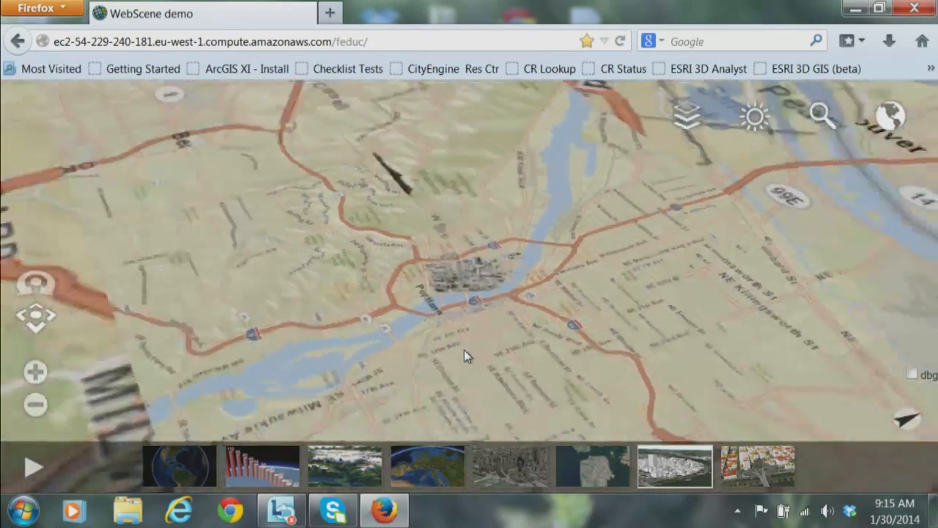
pyautogui.scroll(-10, 463, 353)
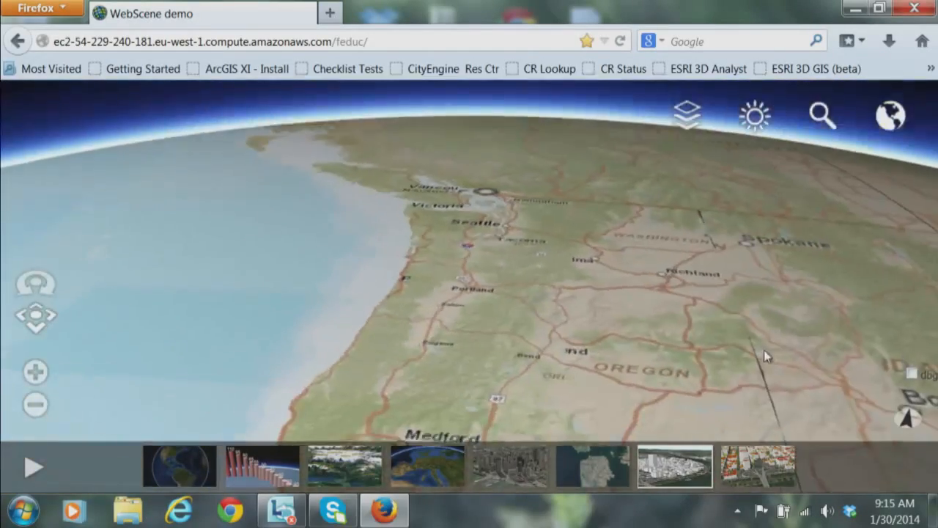
pyautogui.scroll(-4, 613, 349)
pyautogui.moveTo(535, 344); pyautogui.dragTo(393, 338)
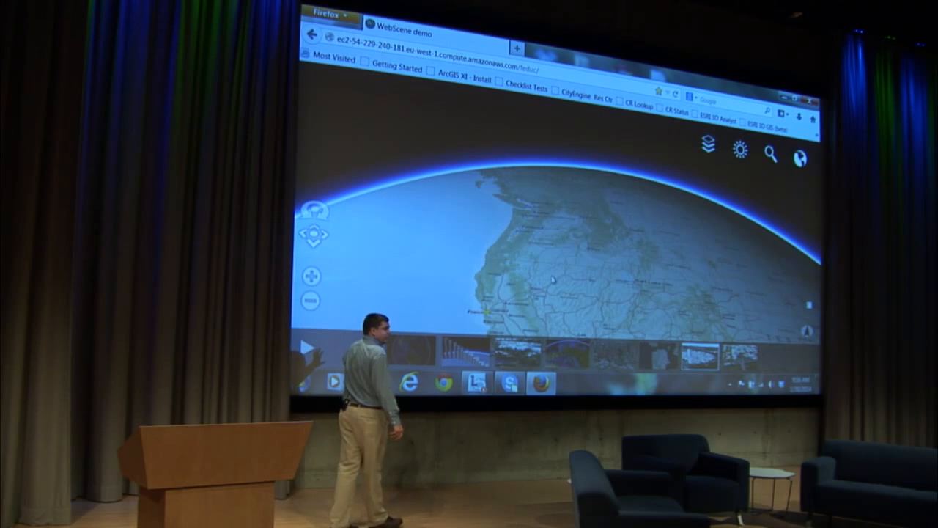
pyautogui.scroll(-4, 555, 288)
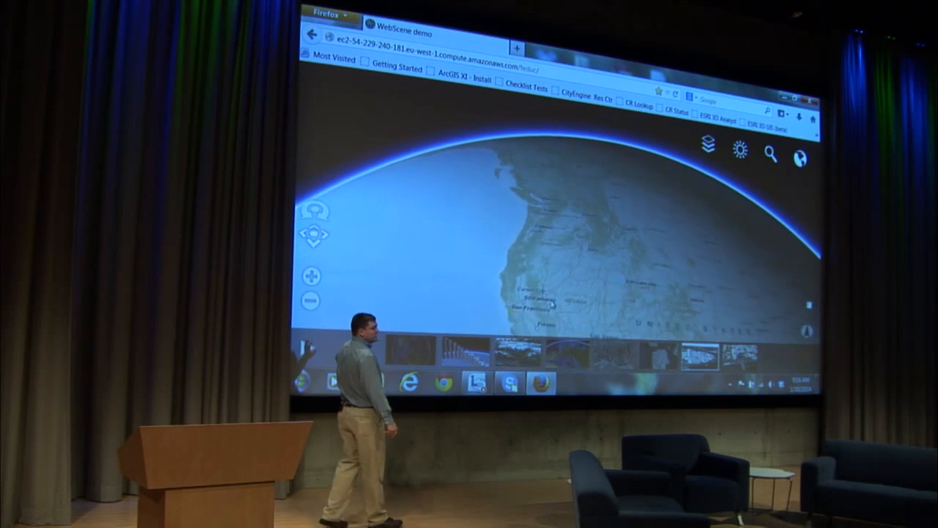